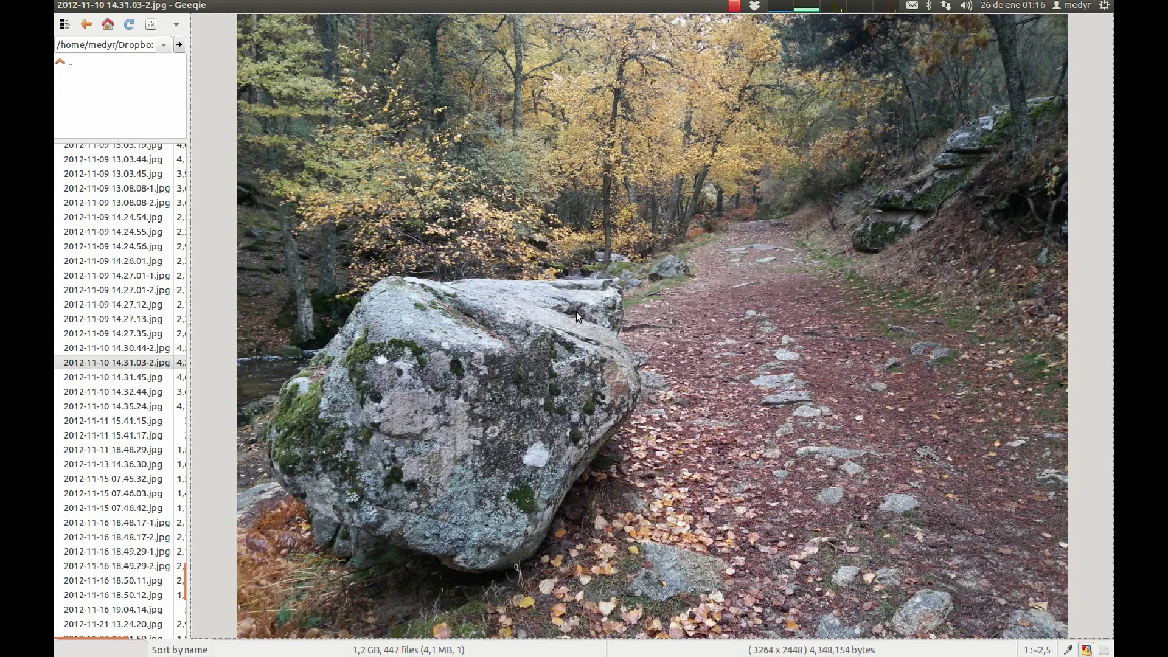
Send the forest path photo from Geeqie to GIMP and enlarge the image window to fill the screen
right_click(457, 229)
mouse_move(478, 300)
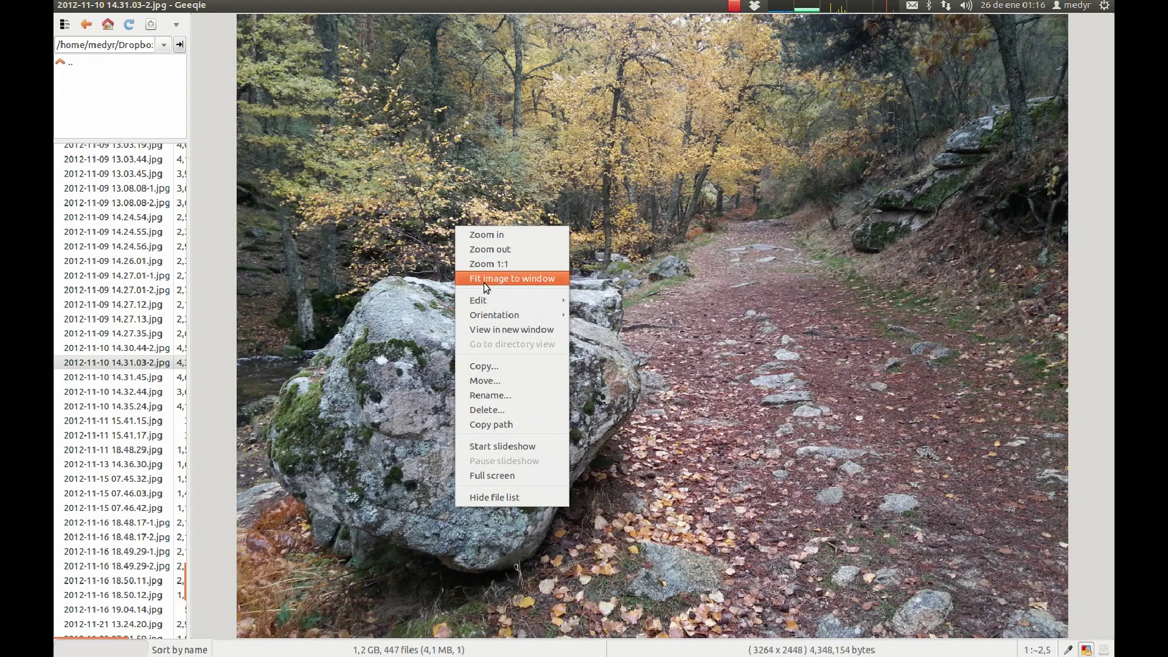
left_click(598, 301)
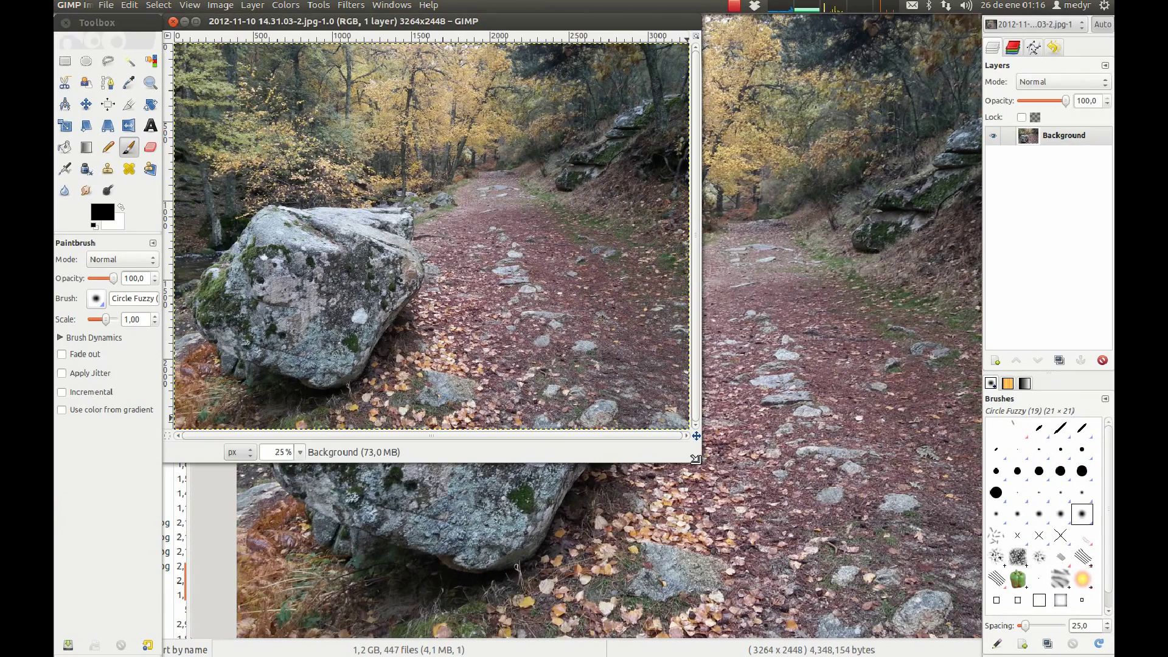
left_click_drag(696, 459, 971, 652)
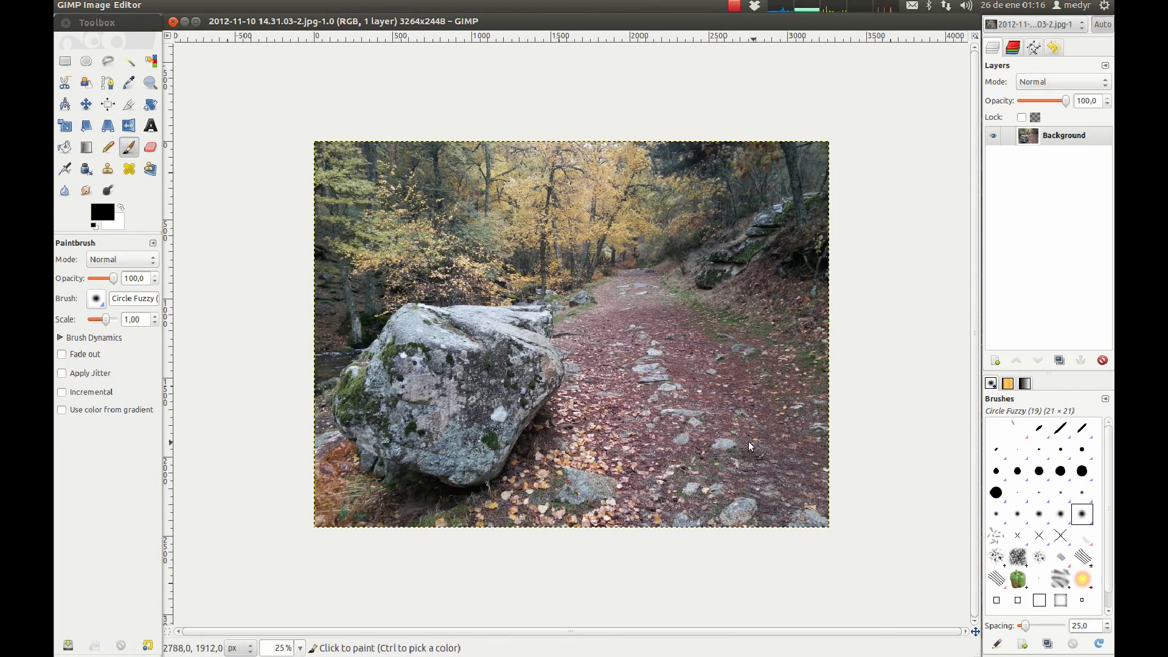
Switch to the Crop tool with Fixed Aspect ratio enabled, changing 3264:2448 to 3:2
left_click(128, 105)
left_click_drag(113, 331, 68, 333)
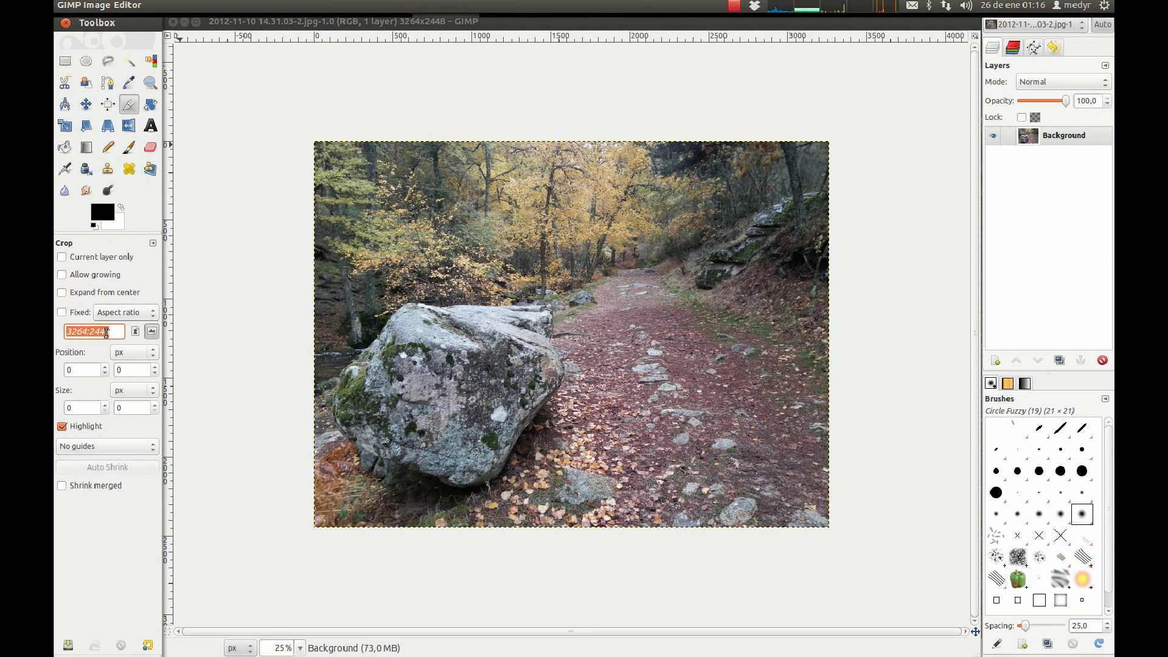
left_click(117, 336)
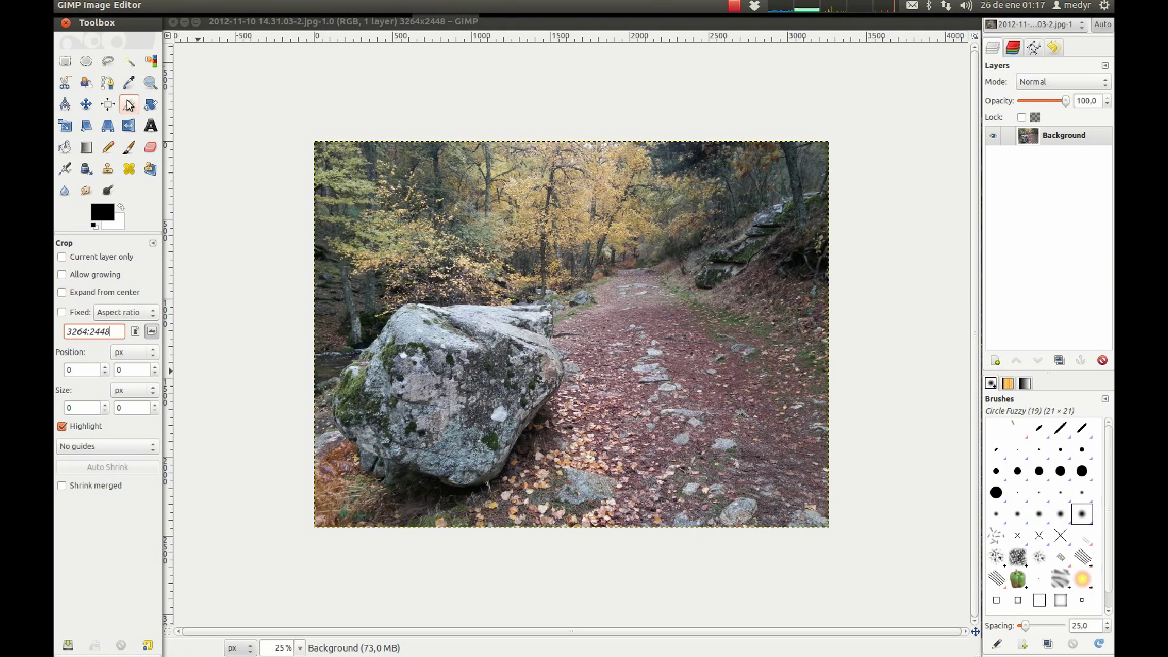
left_click(63, 313)
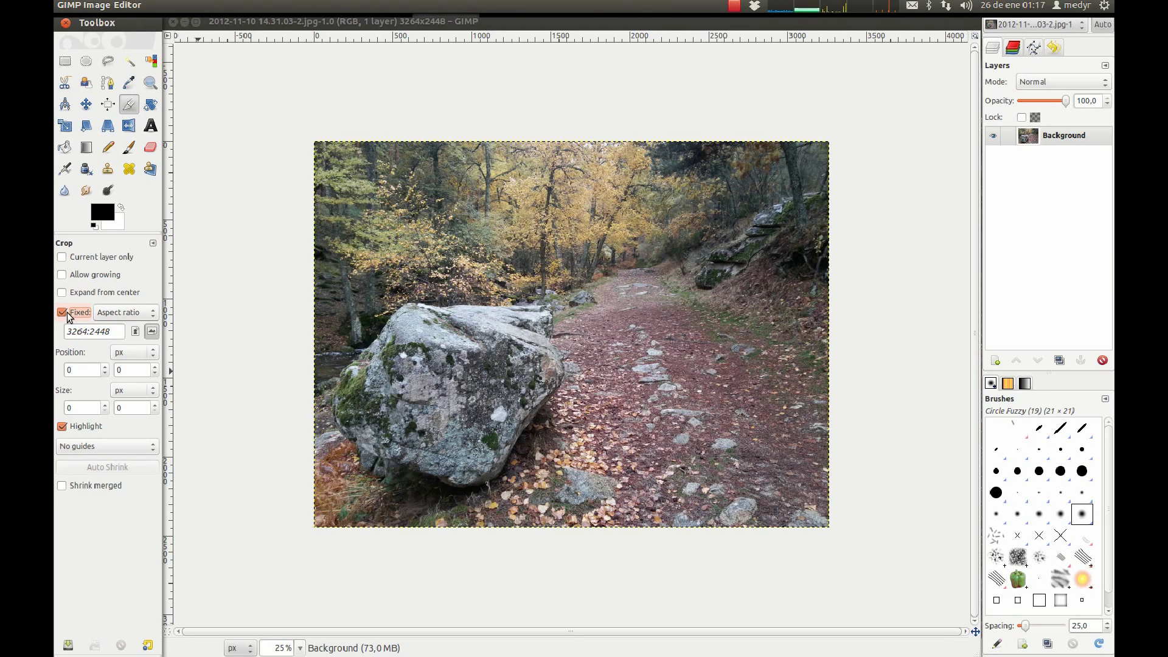
left_click_drag(119, 331, 69, 330)
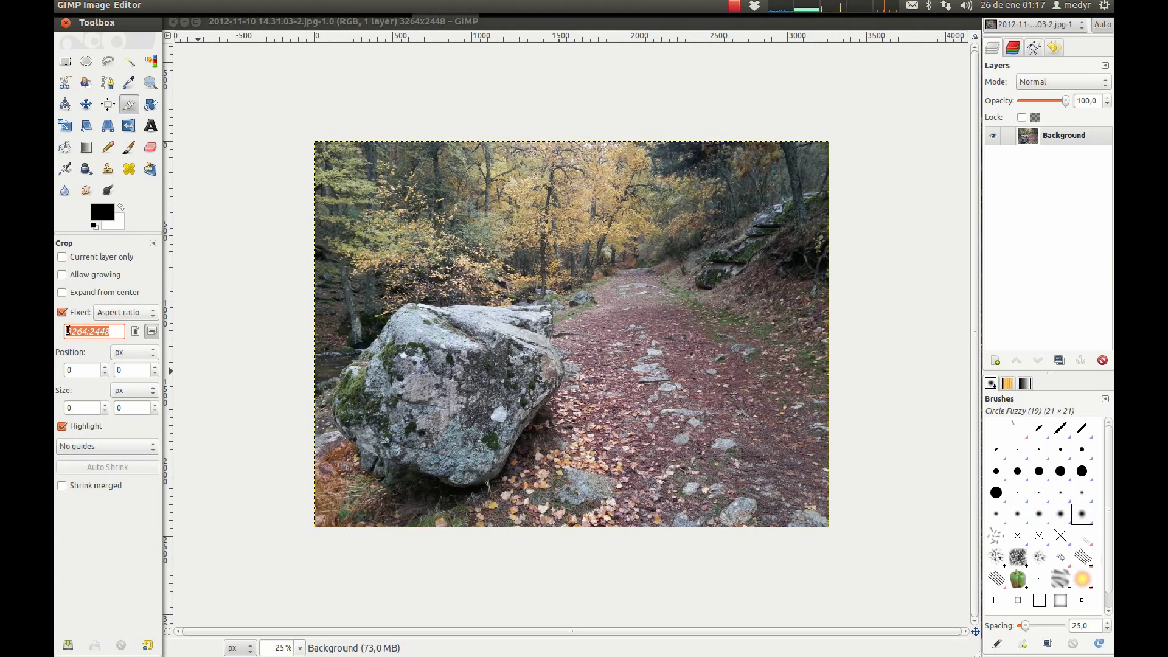
type("3:2")
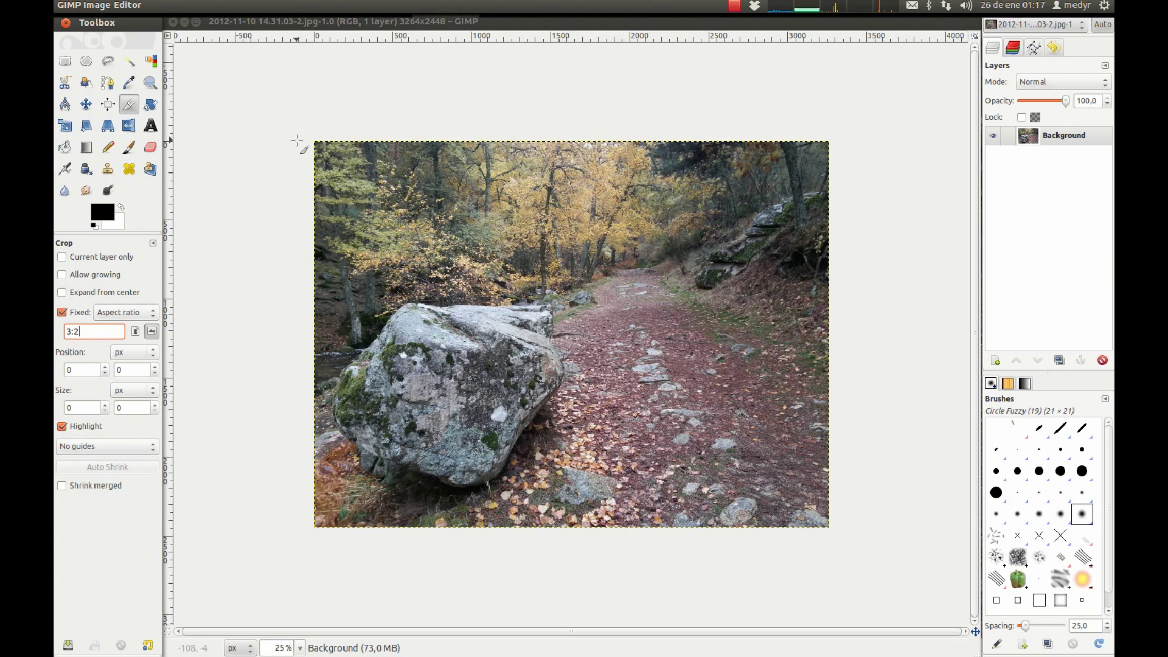
Draw a crop frame across the photo with Rule of thirds composition guides
left_click_drag(300, 147, 798, 492)
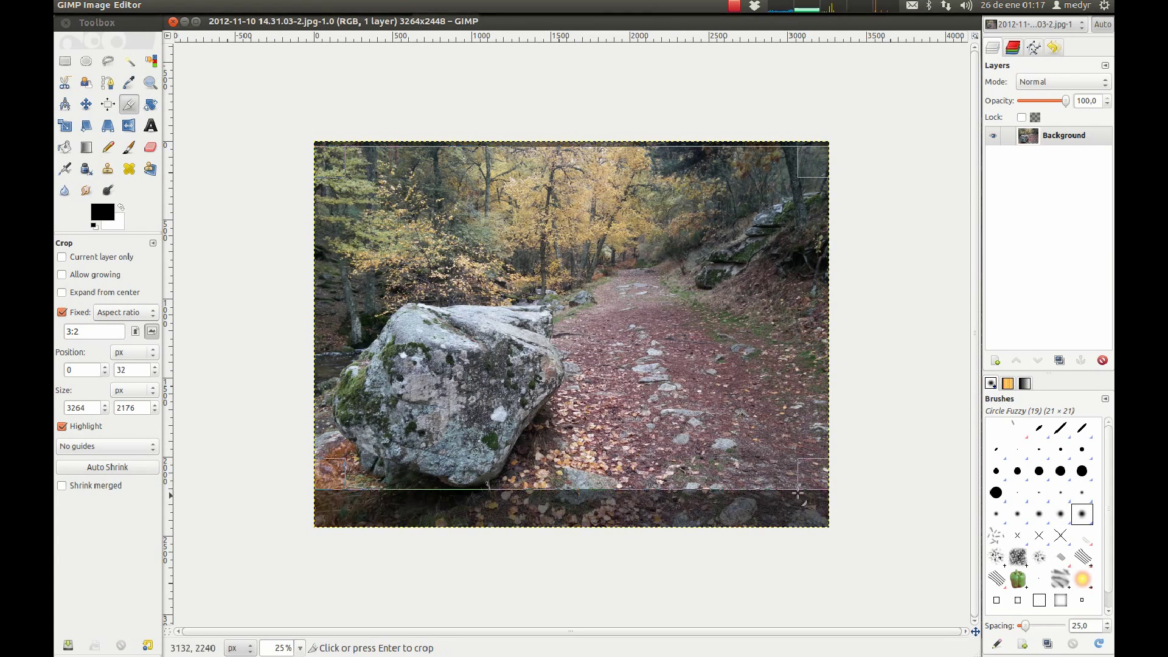
left_click(106, 451)
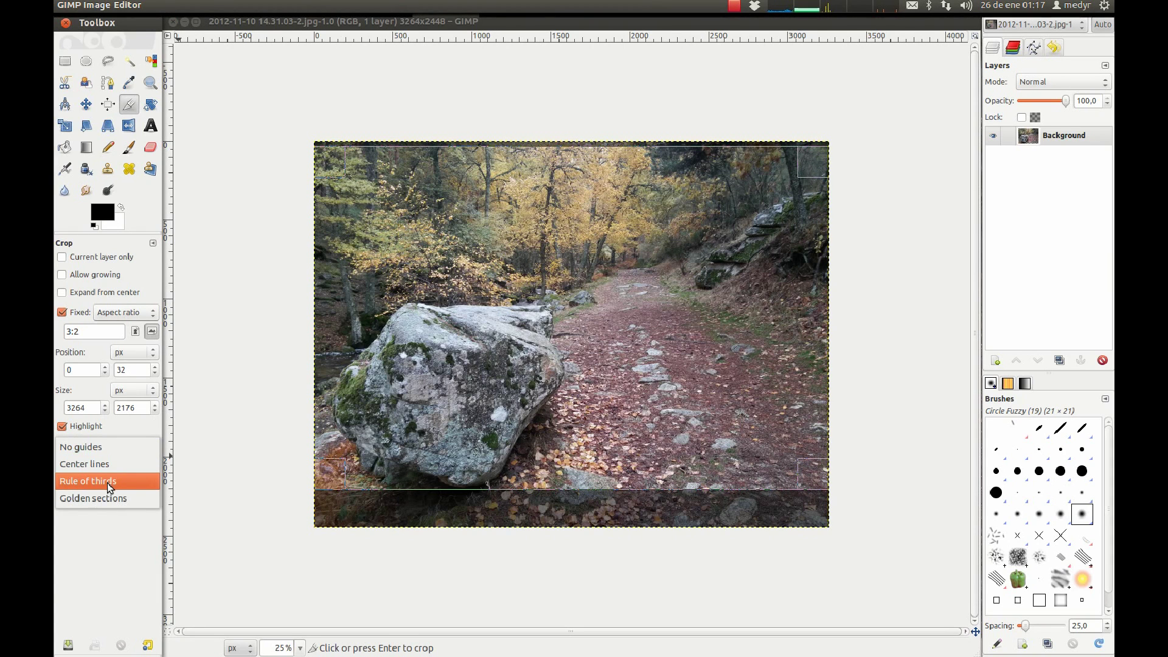
left_click(109, 481)
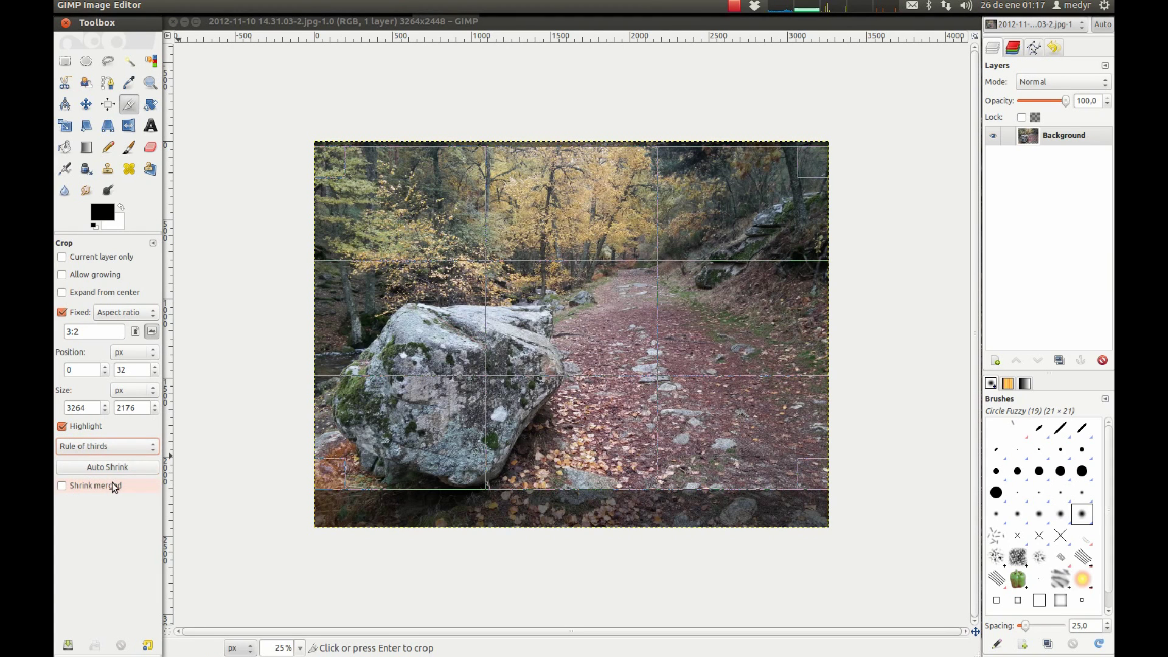
Move the full-width 3264×2176 crop frame down to trim top and bottom, then apply it
left_click(581, 287)
left_click_drag(581, 286, 581, 297)
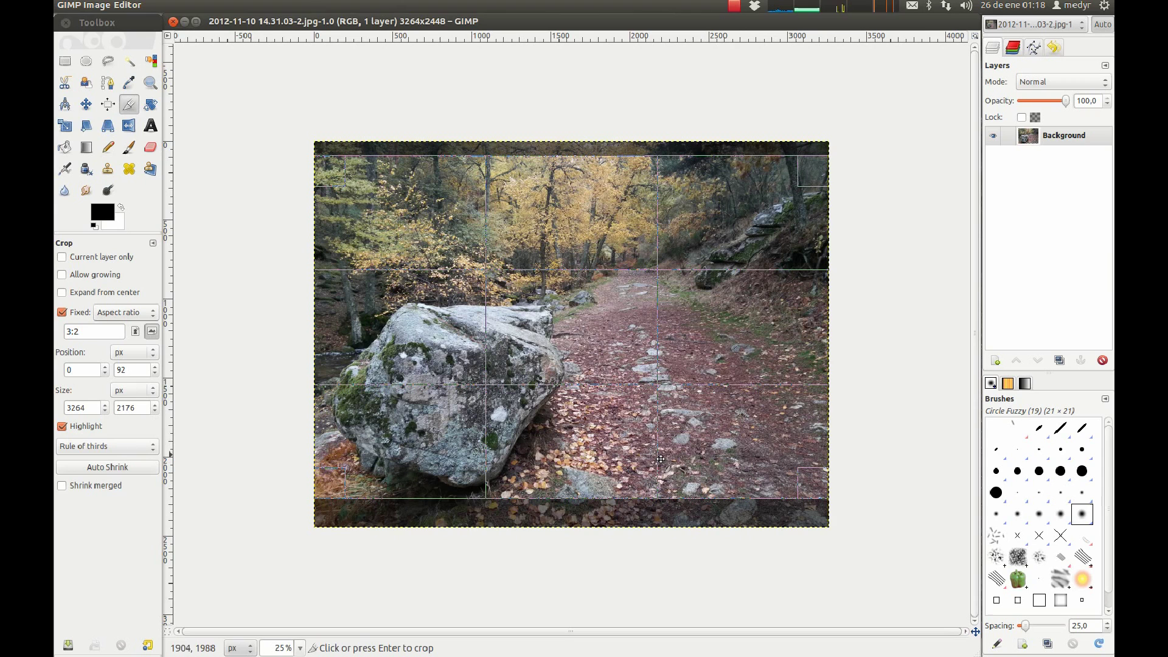
left_click_drag(587, 291, 587, 291)
left_click_drag(623, 341, 622, 346)
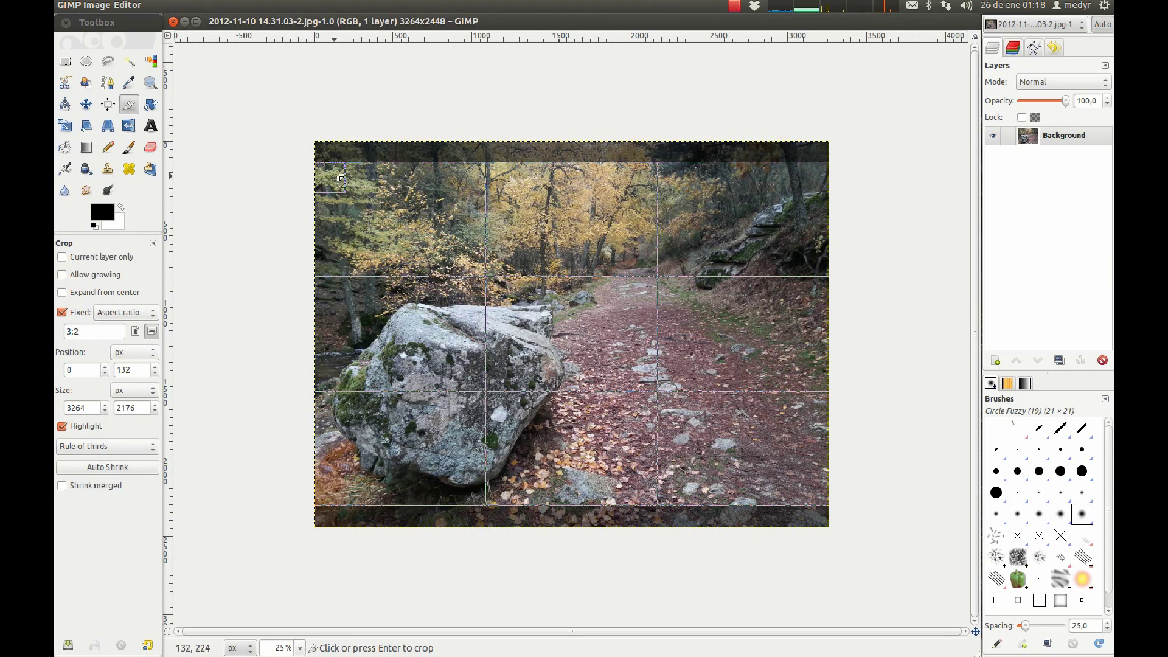
left_click(320, 354)
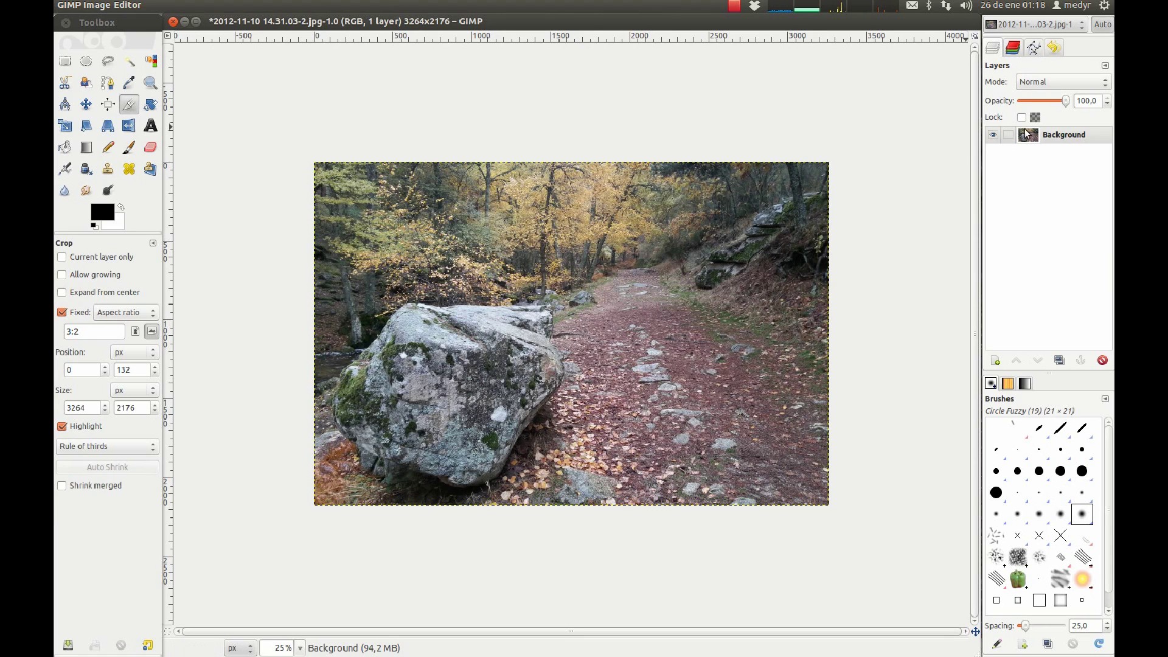
Duplicate the photo layer, make the Background copy active, and zoom the photo to fit the window
left_click(1060, 361)
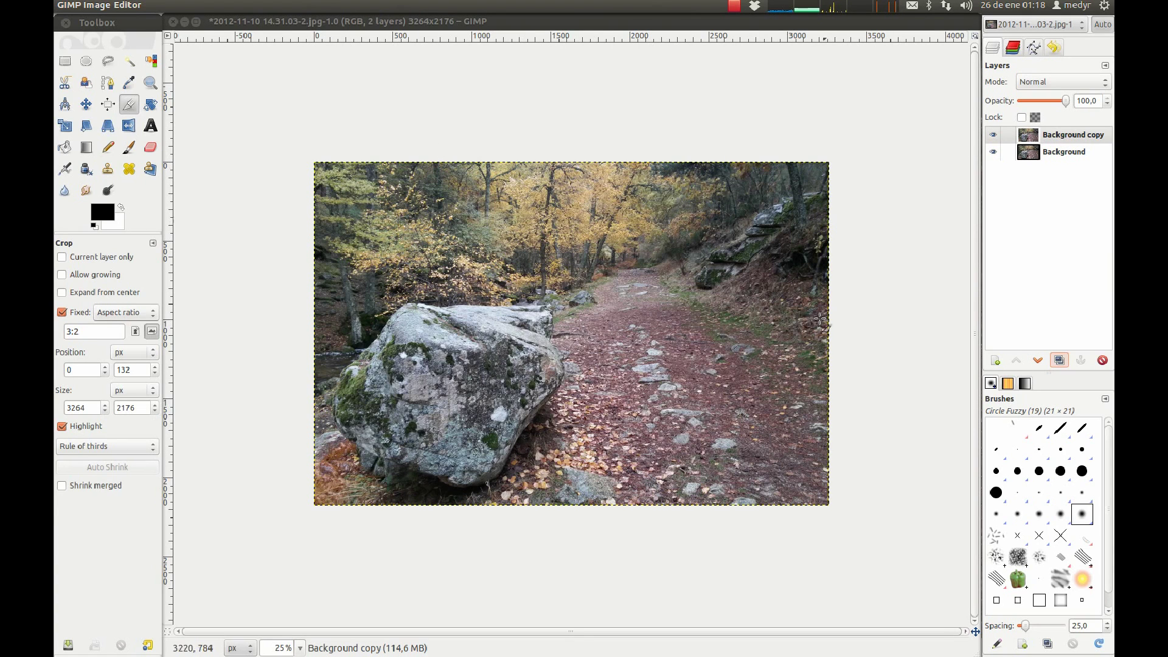
left_click(1061, 156)
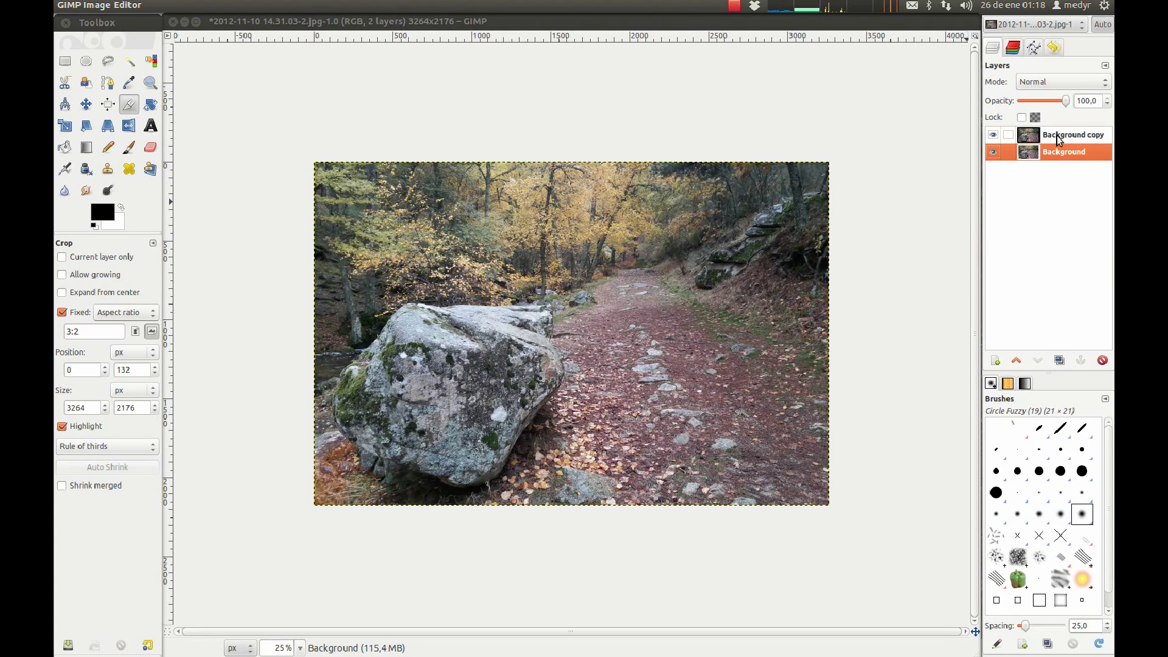
left_click(1080, 136)
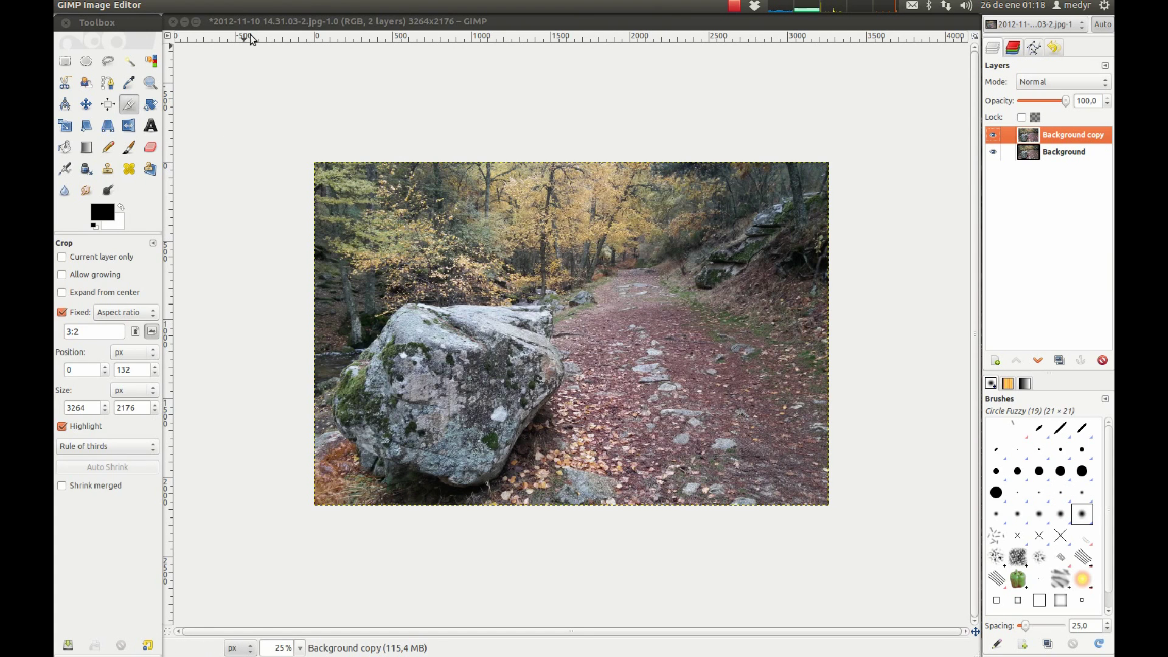
left_click(365, 20)
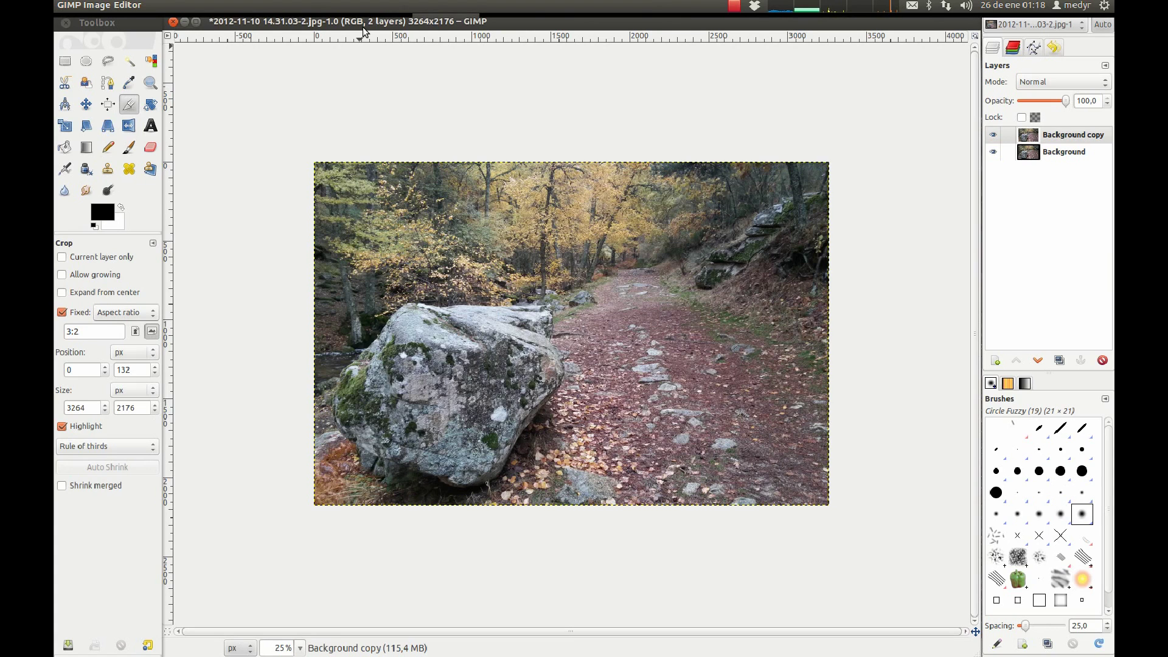
key("ctrl+shift+j")
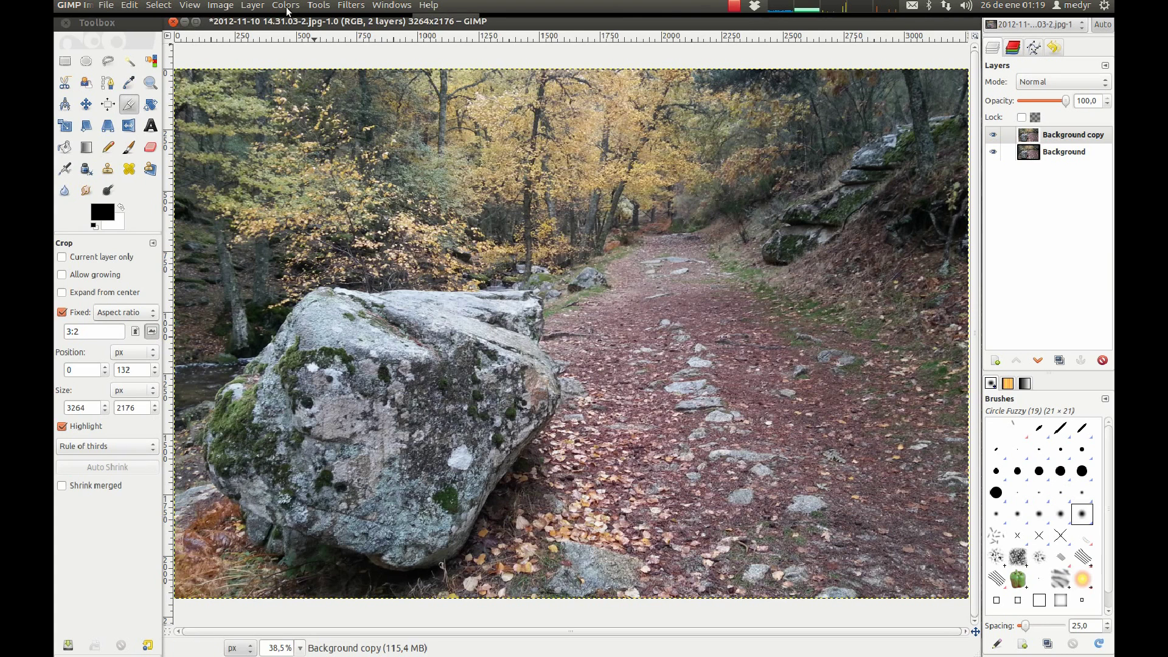
left_click(285, 5)
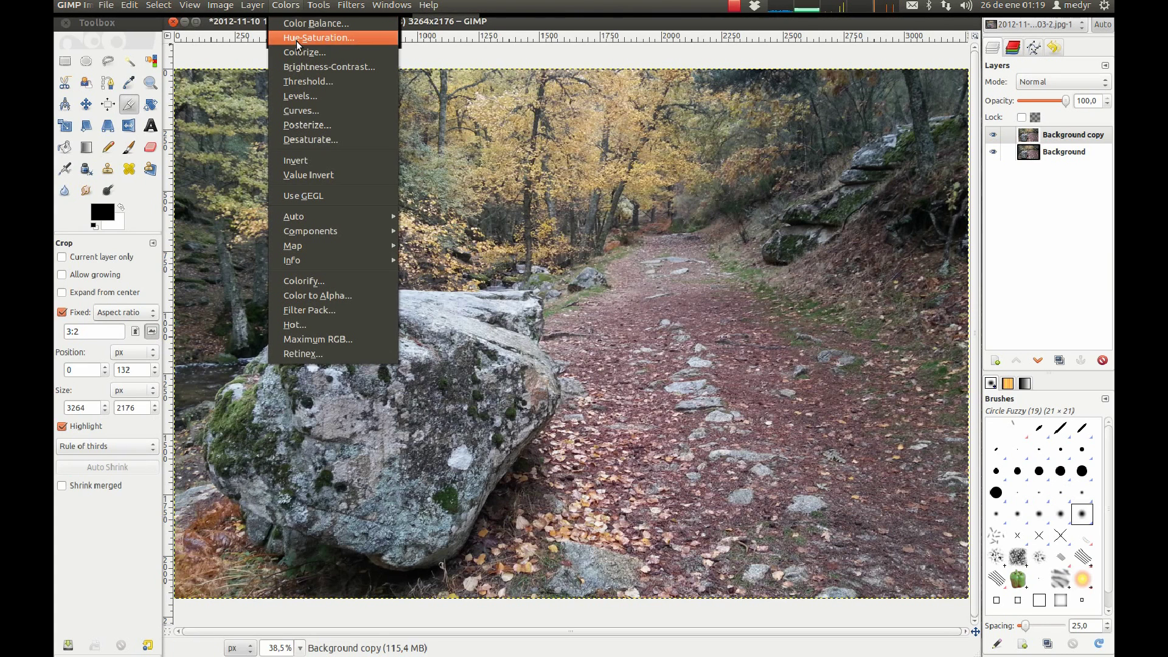
left_click(348, 71)
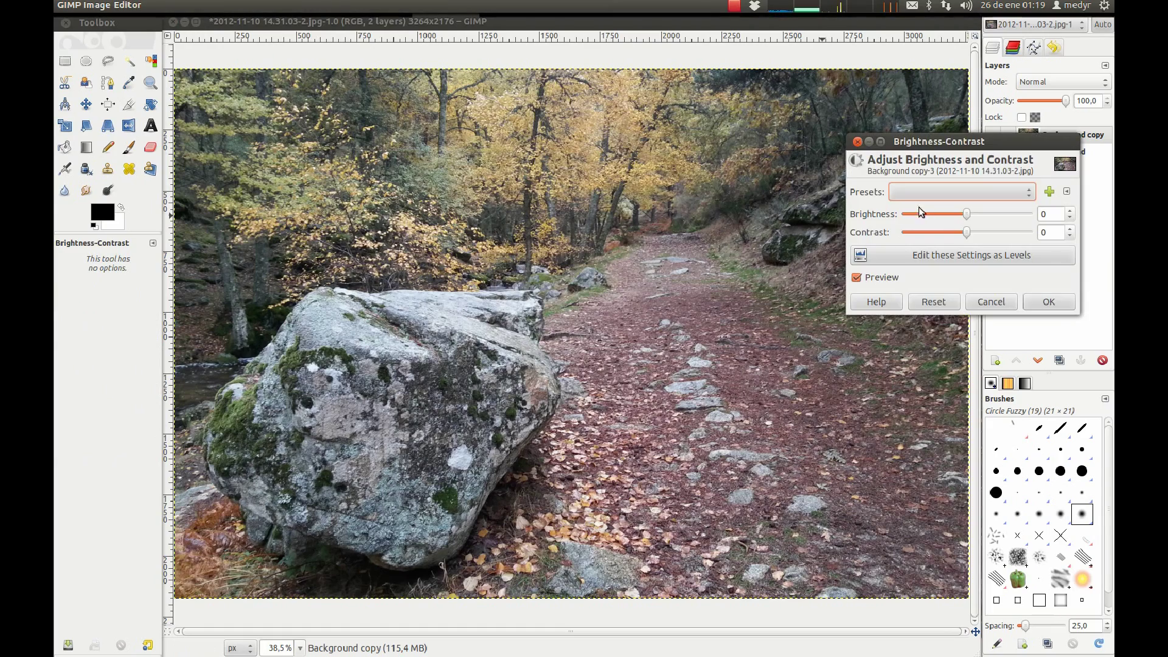
left_click_drag(967, 233, 979, 236)
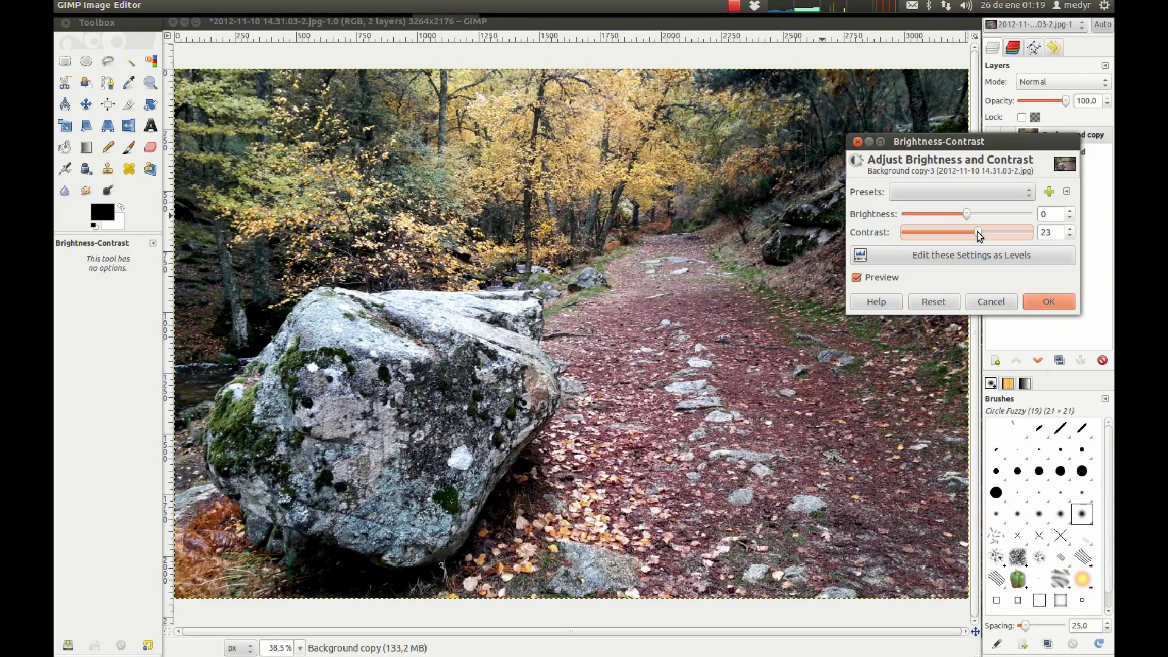
left_click(1003, 303)
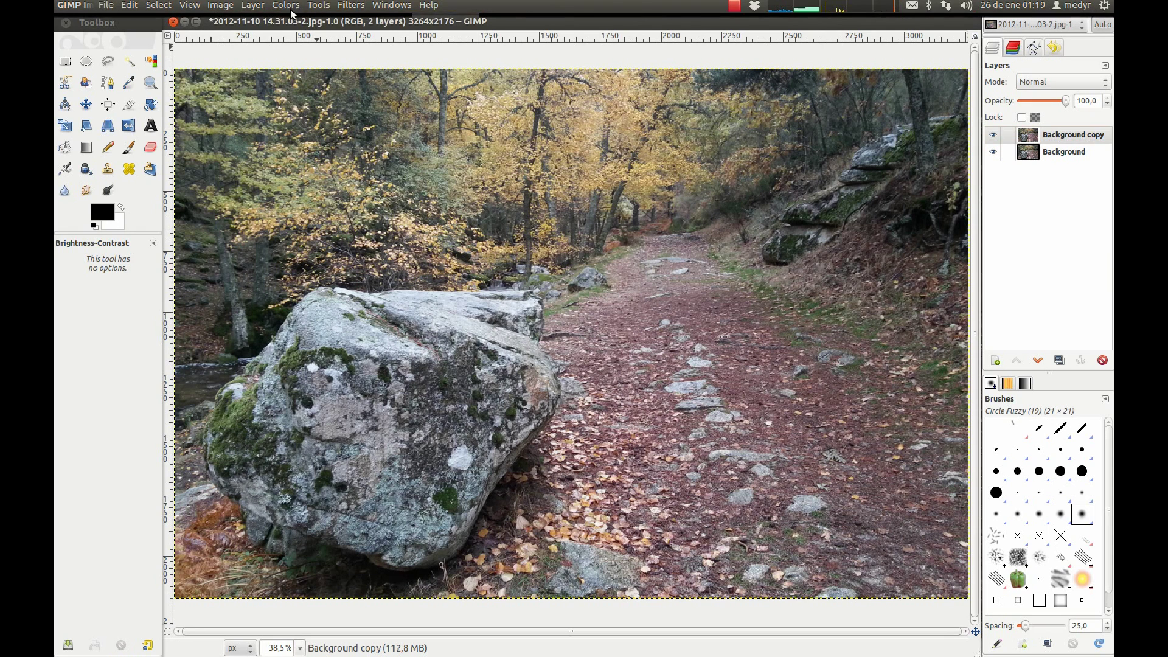
left_click(285, 5)
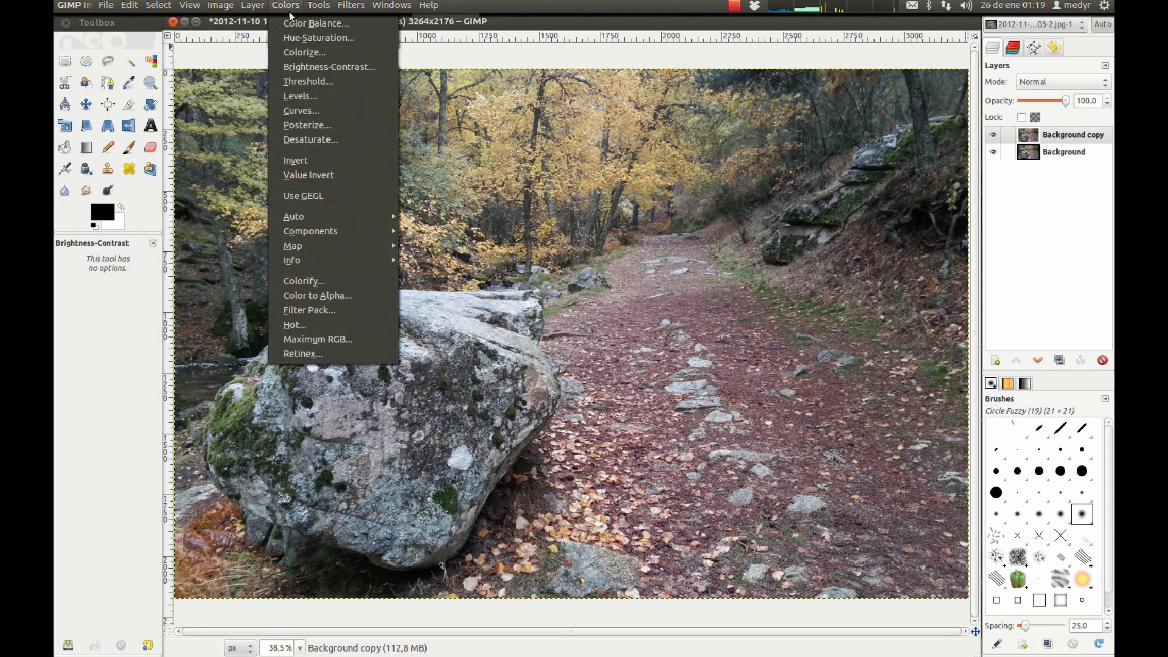
Preview brighter and darker Value curves in Colors > Curves, then restore the straight diagonal
left_click(293, 112)
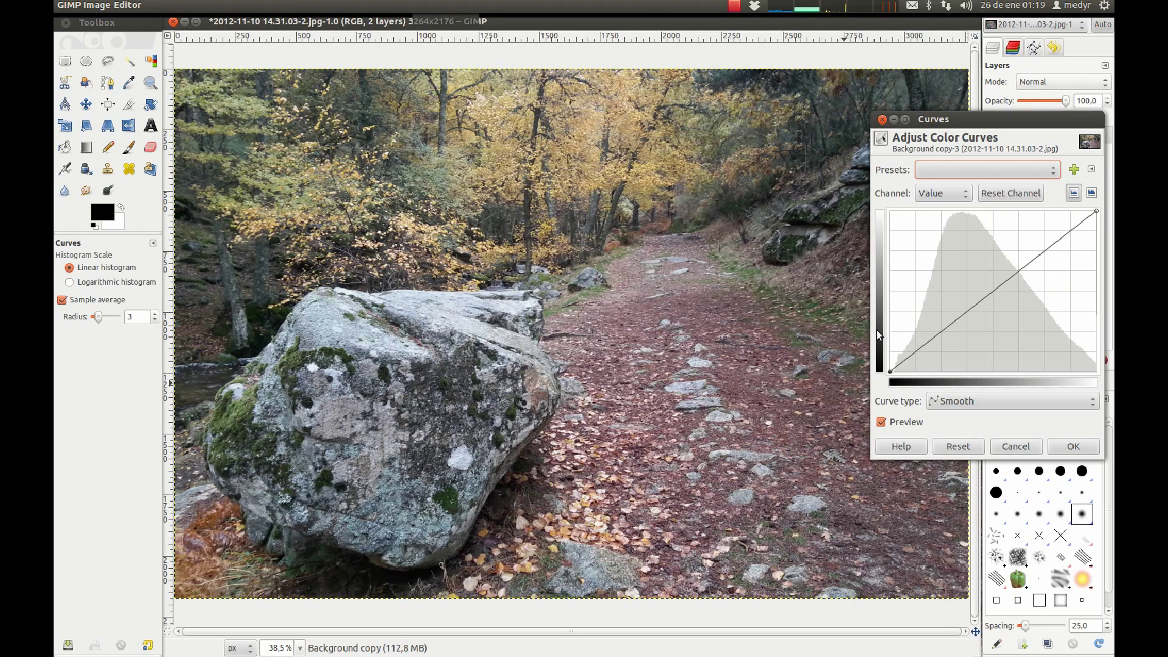
left_click(893, 373)
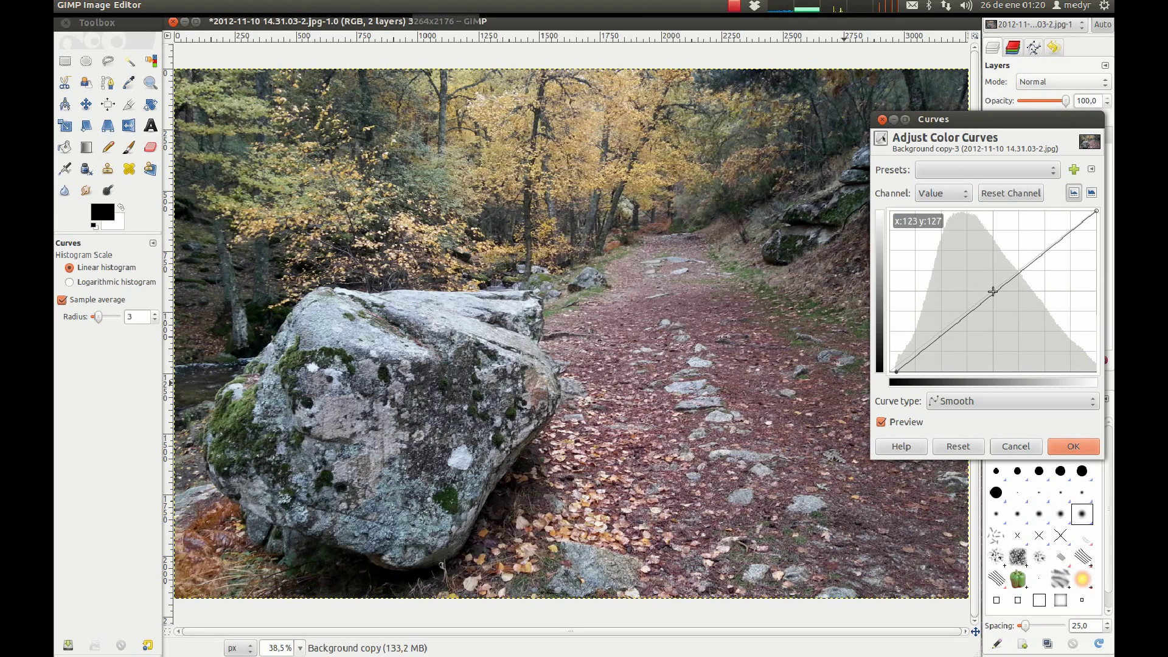
left_click_drag(996, 292, 989, 281)
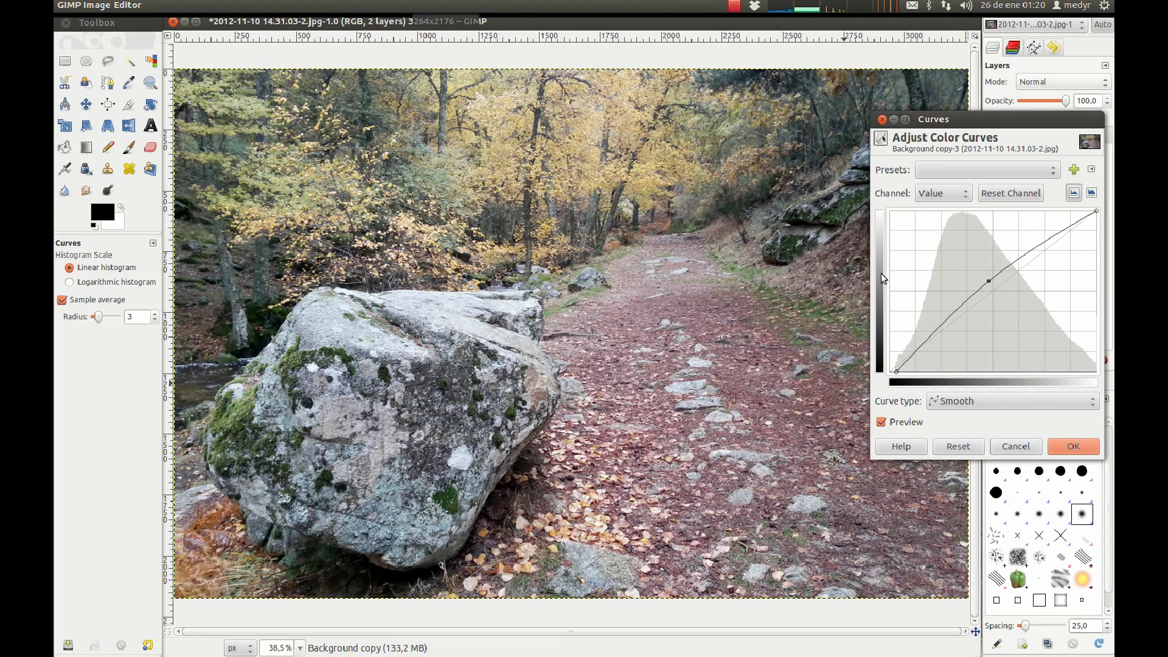
left_click_drag(990, 283, 1003, 302)
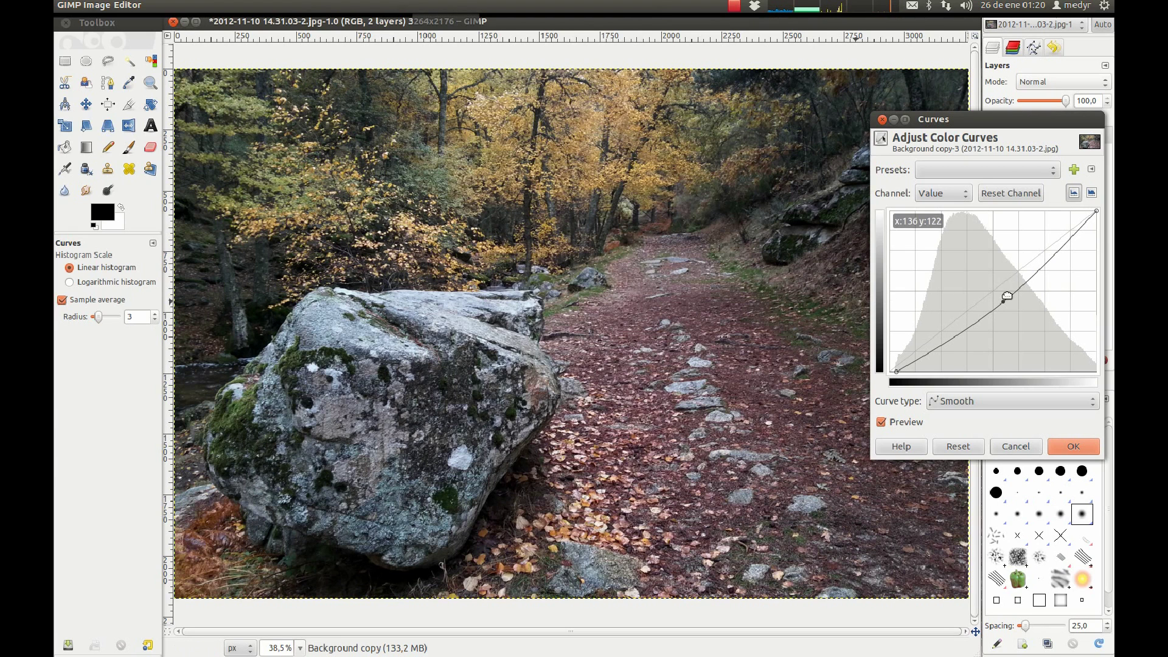
left_click_drag(1002, 300, 990, 294)
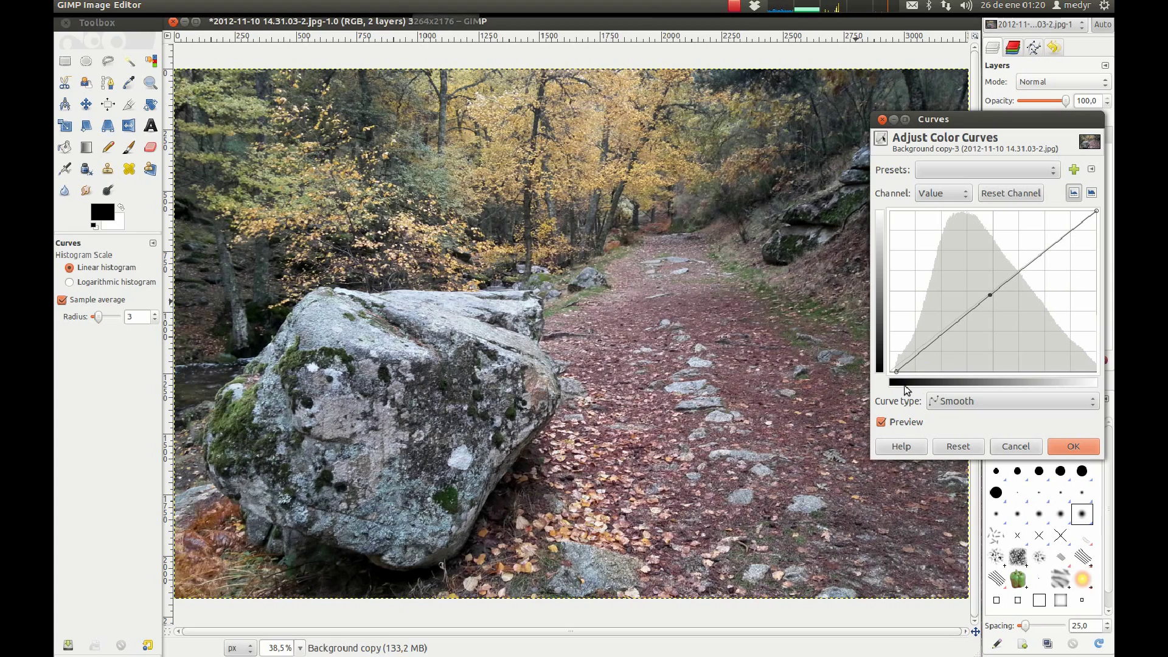
Add a slightly lowered shadow point and a slightly raised midtone point for a gentle S-curve
left_click(897, 373)
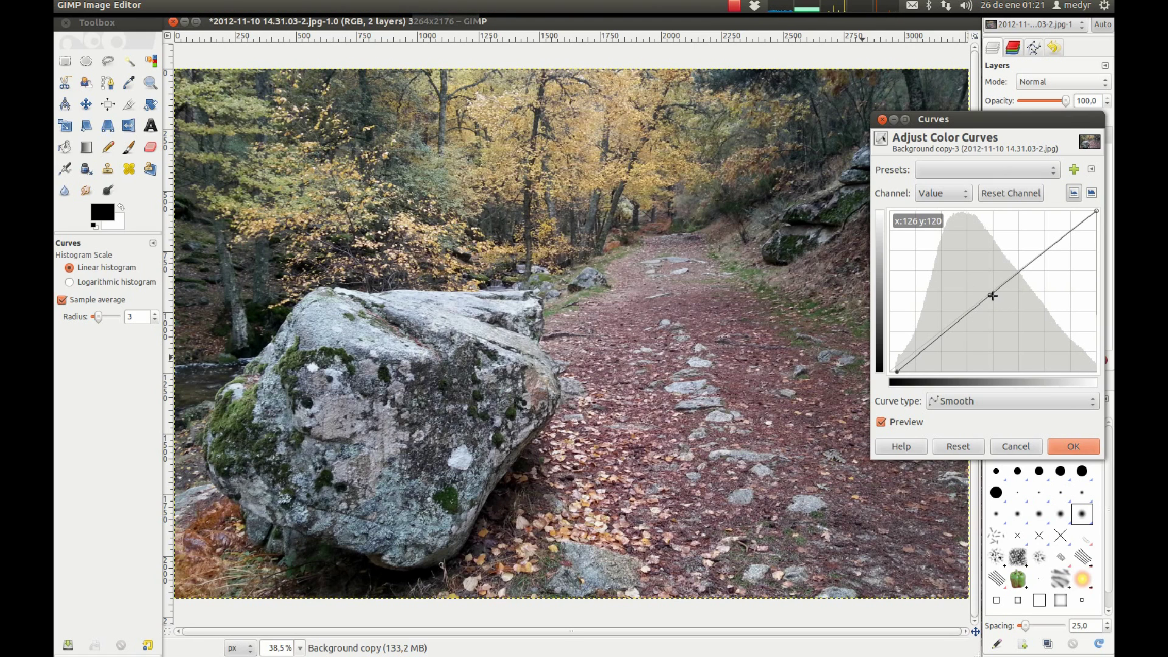
left_click_drag(964, 318, 952, 335)
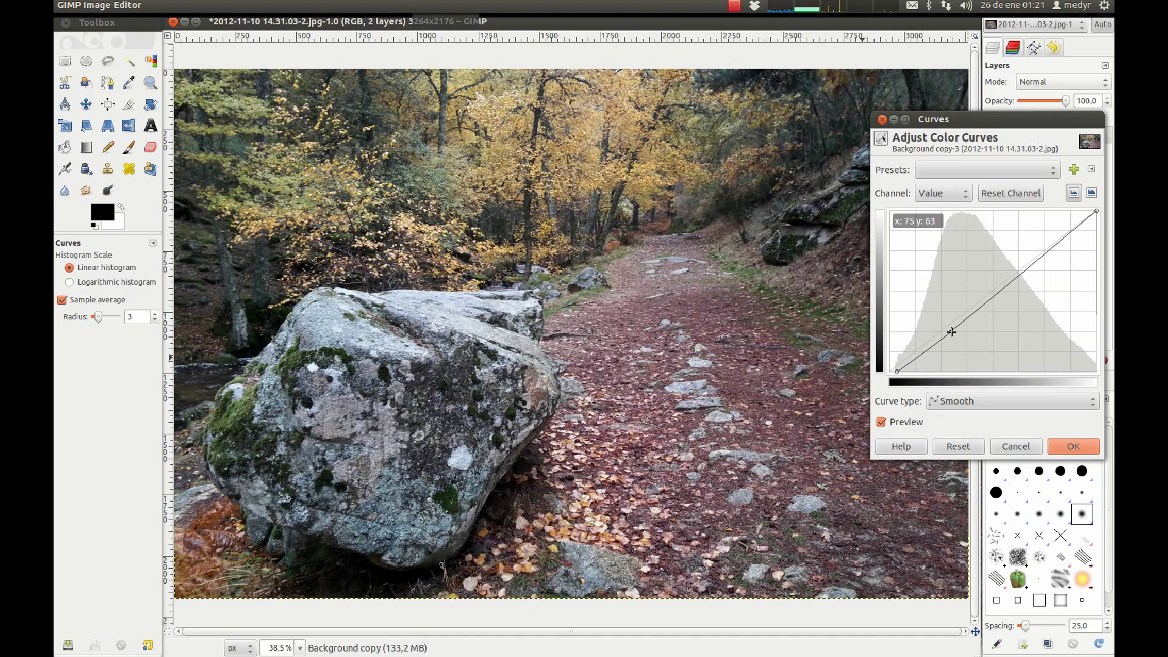
left_click_drag(953, 335, 946, 336)
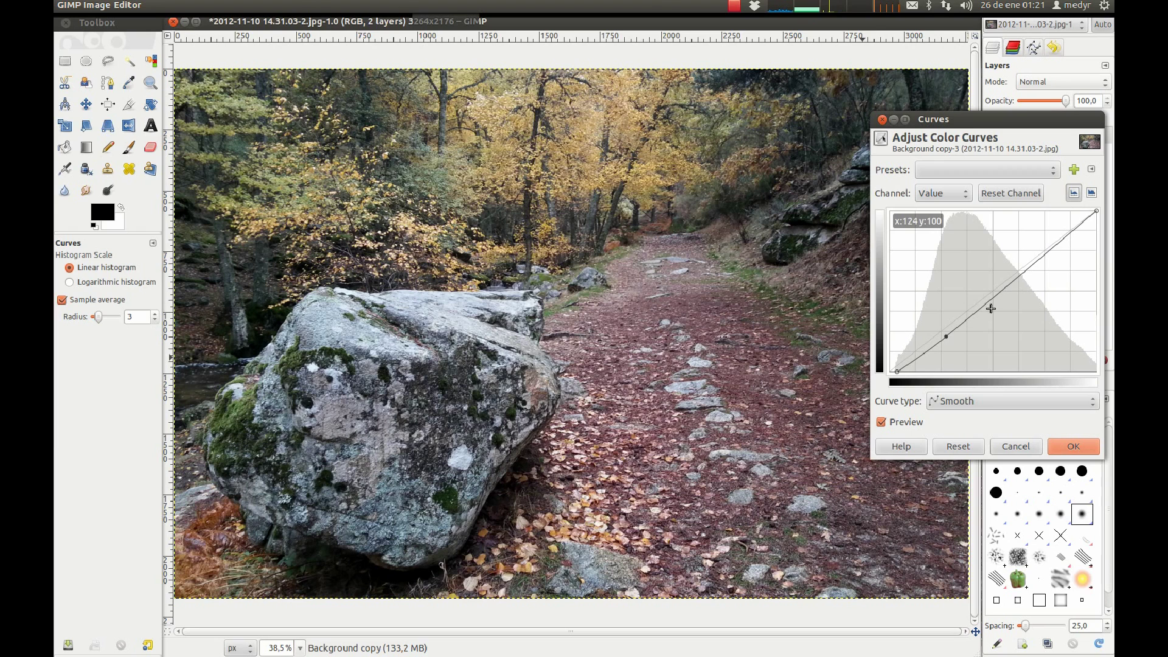
left_click_drag(993, 301, 991, 296)
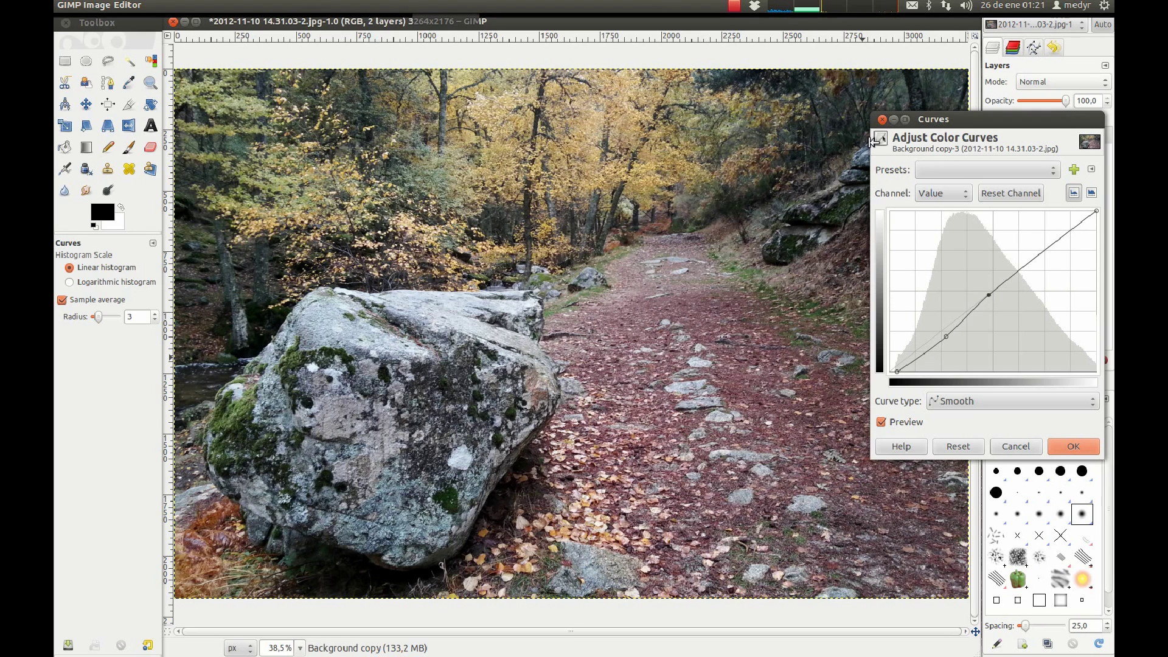
Apply the S-shaped contrast curve to the Background copy layer
left_click(1065, 452)
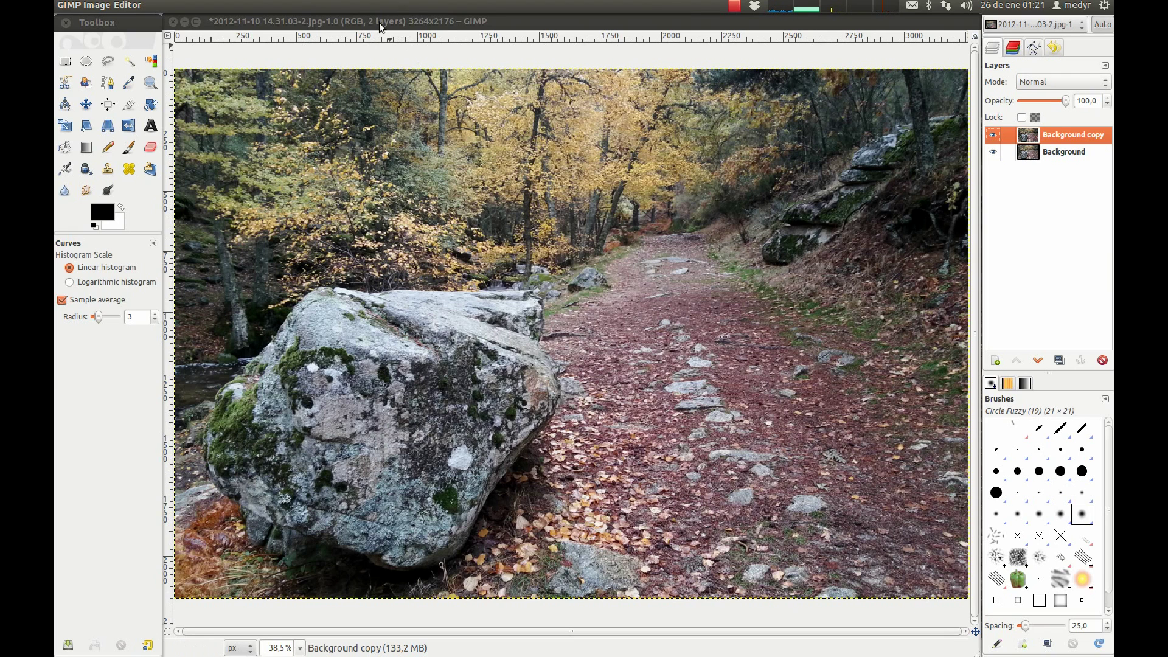
In Hue-Saturation, raise Master saturation, then boost Yellow saturation and lower its lightness
left_click(287, 6)
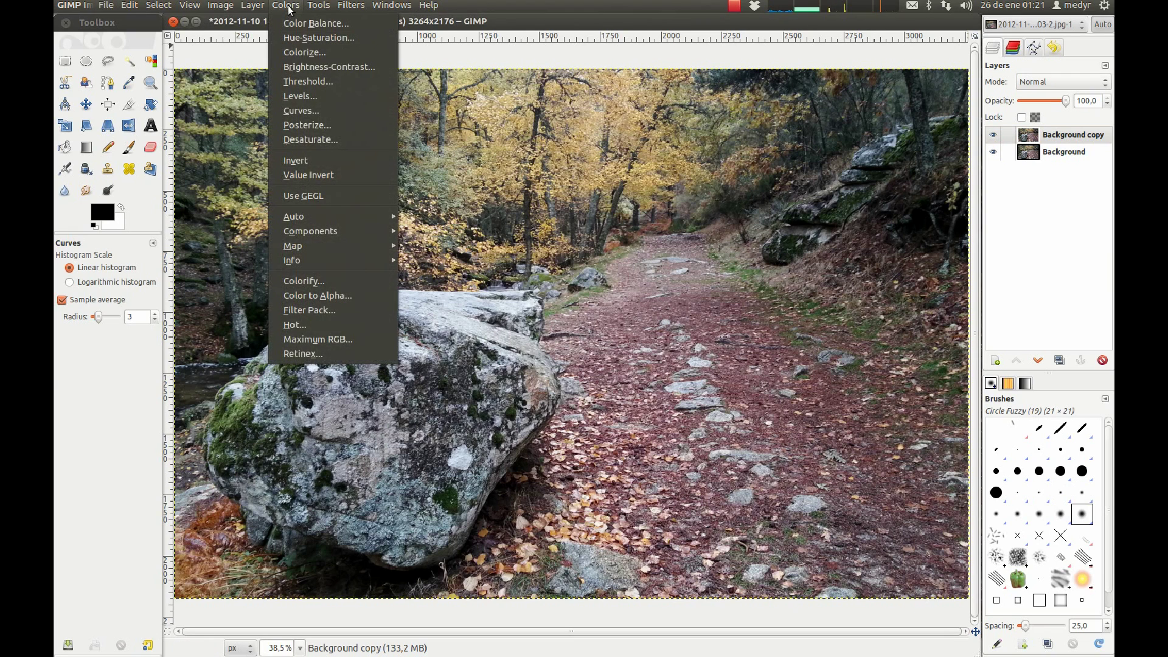
left_click(318, 37)
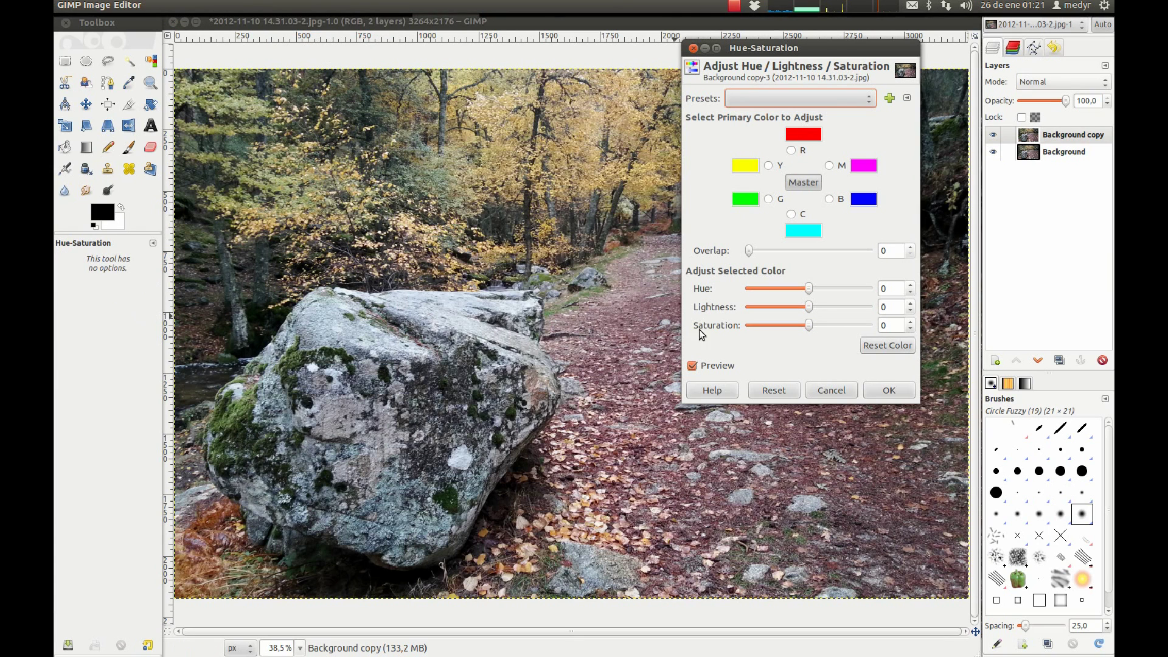
left_click_drag(808, 325, 822, 326)
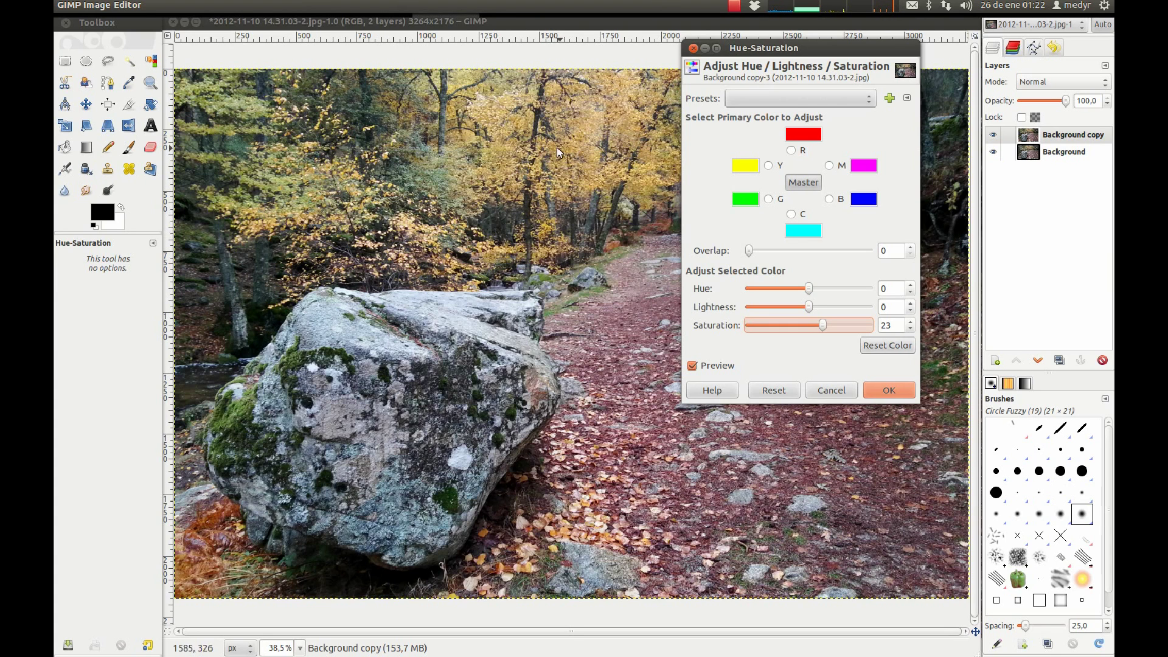
left_click(768, 165)
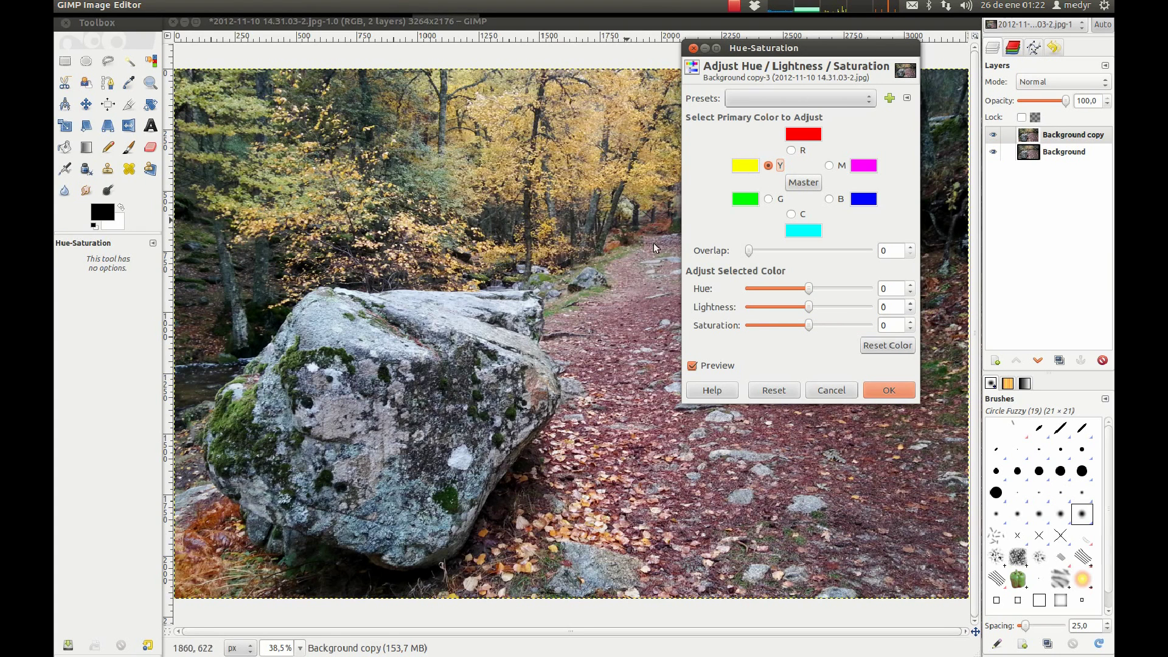
left_click_drag(812, 323, 820, 328)
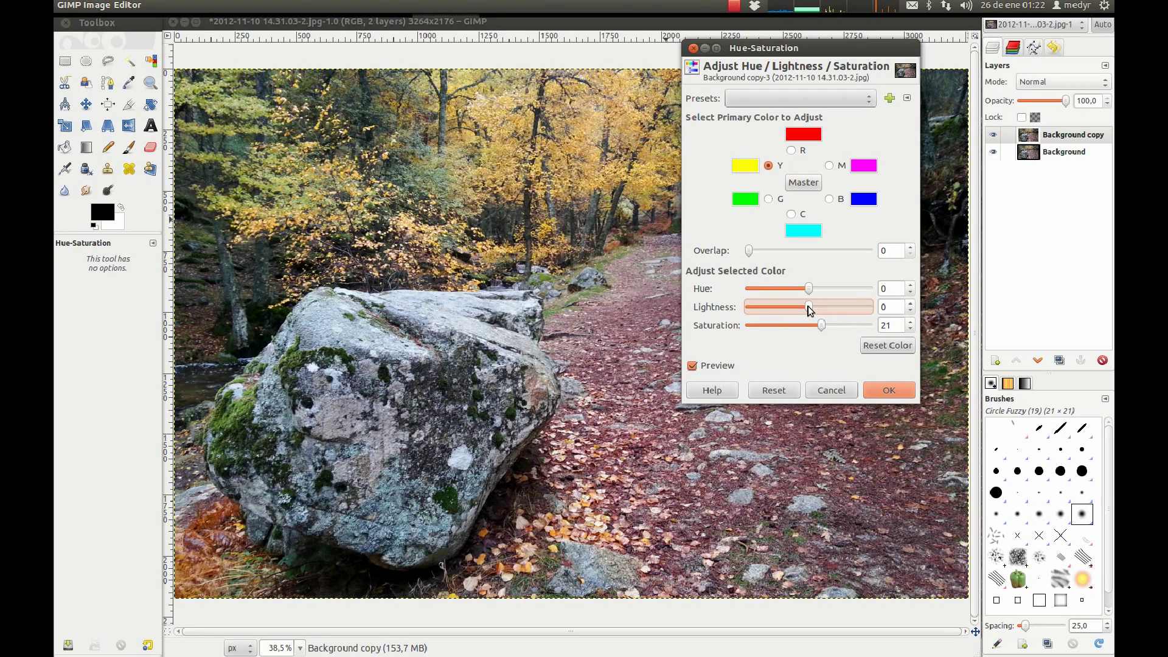
left_click_drag(809, 311, 799, 309)
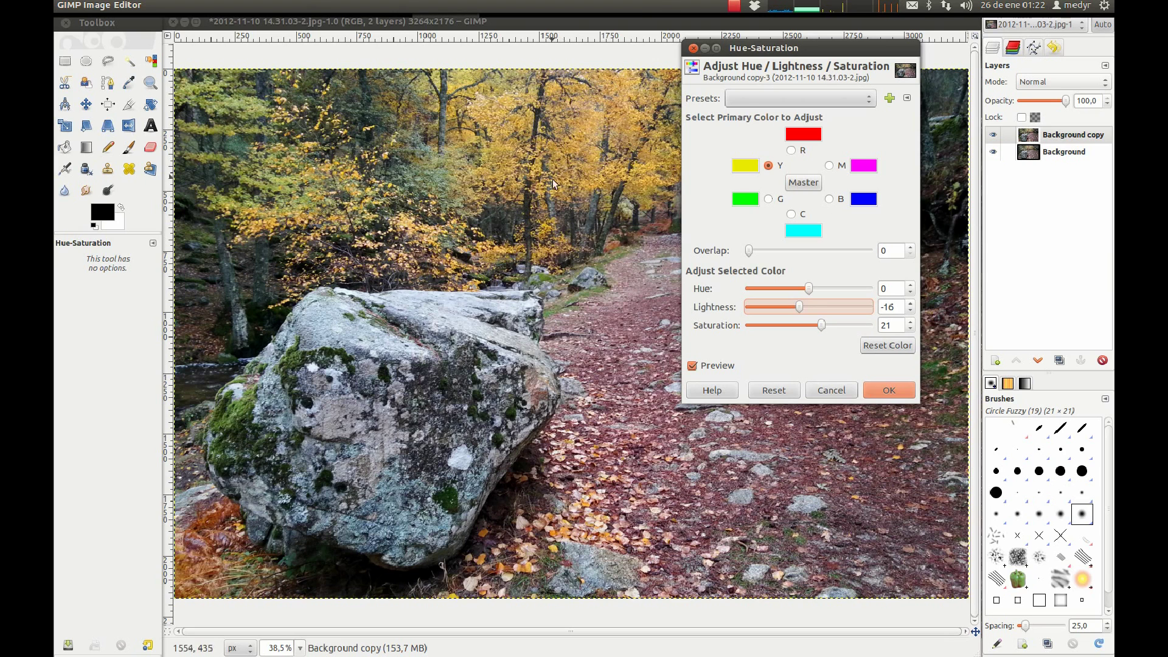
left_click(887, 396)
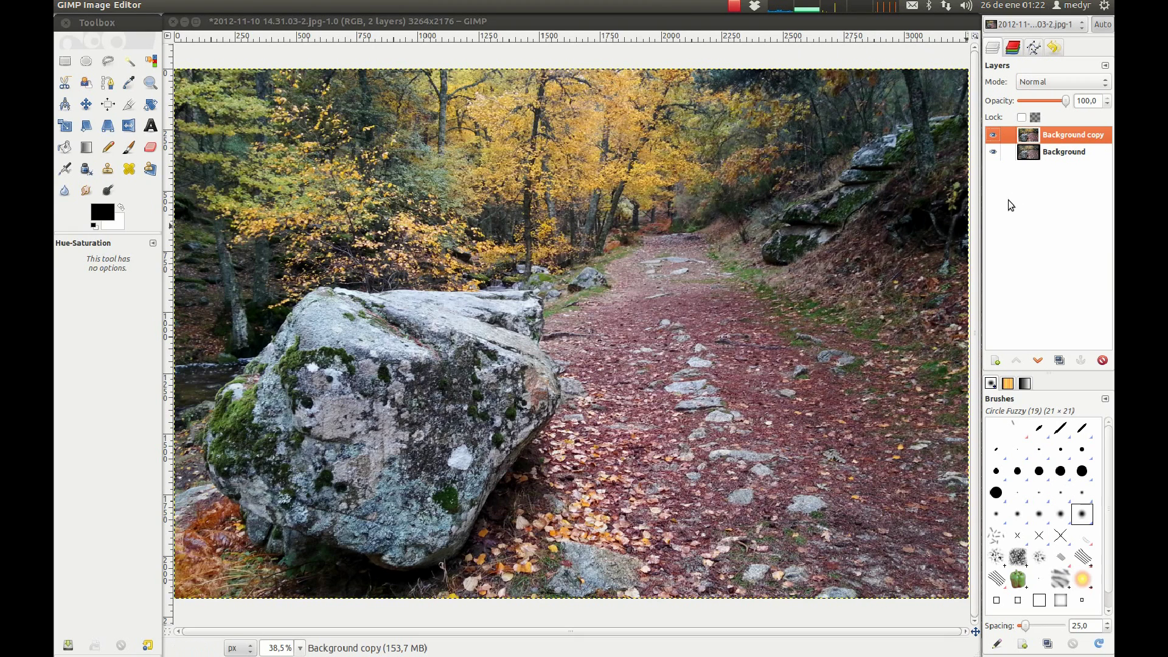
left_click(994, 136)
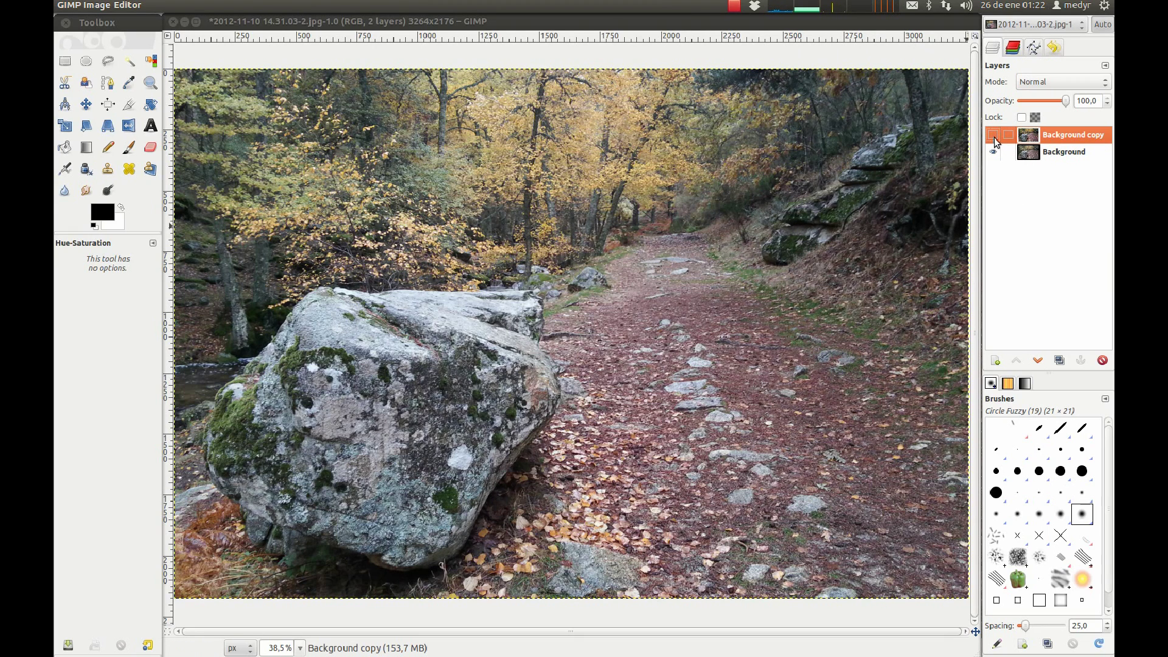
left_click(993, 135)
left_click(993, 136)
left_click(993, 135)
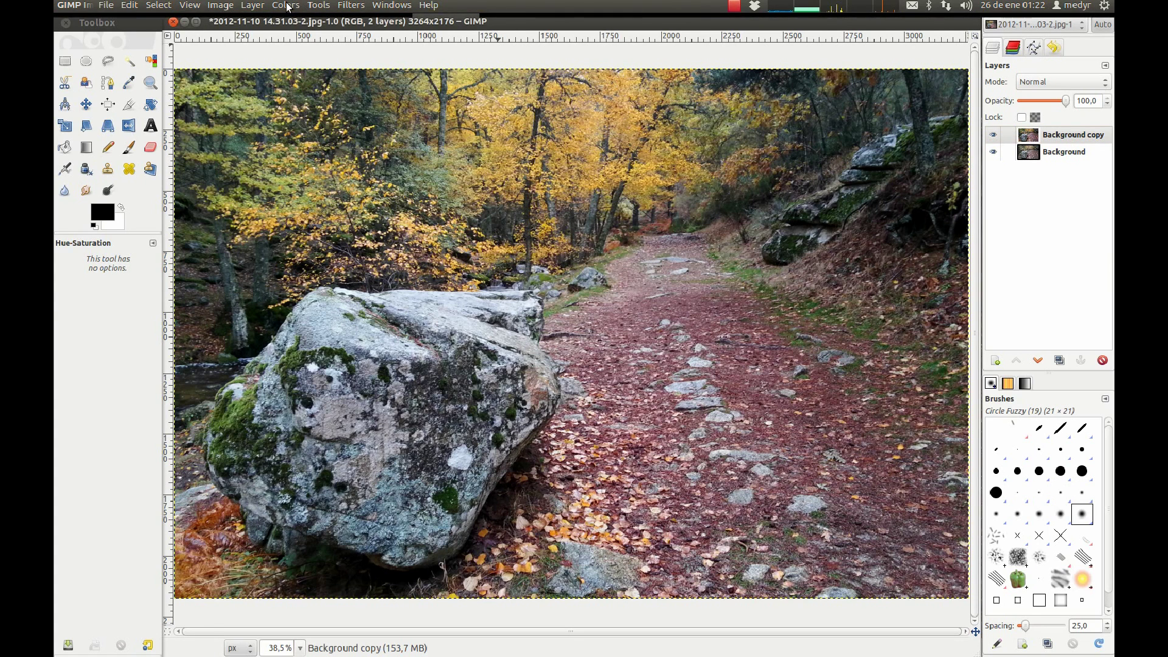
Close Brightness-Contrast unchanged, then raise Master saturation to 19 in Hue-Saturation and apply
left_click(287, 5)
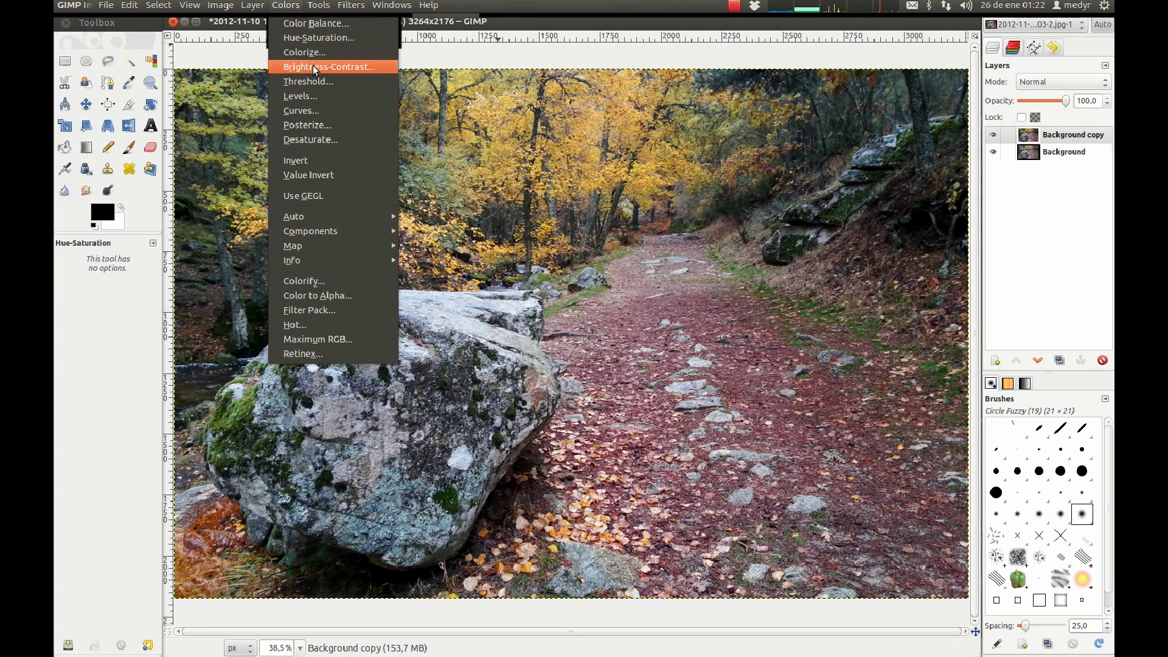
left_click(313, 67)
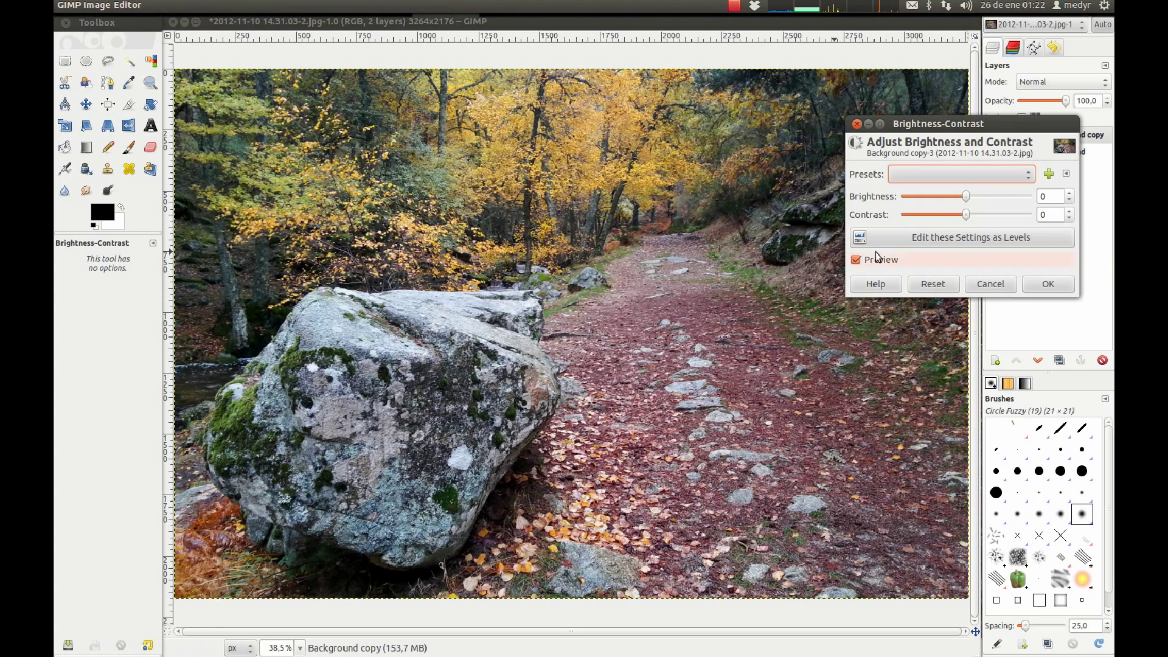
left_click(857, 124)
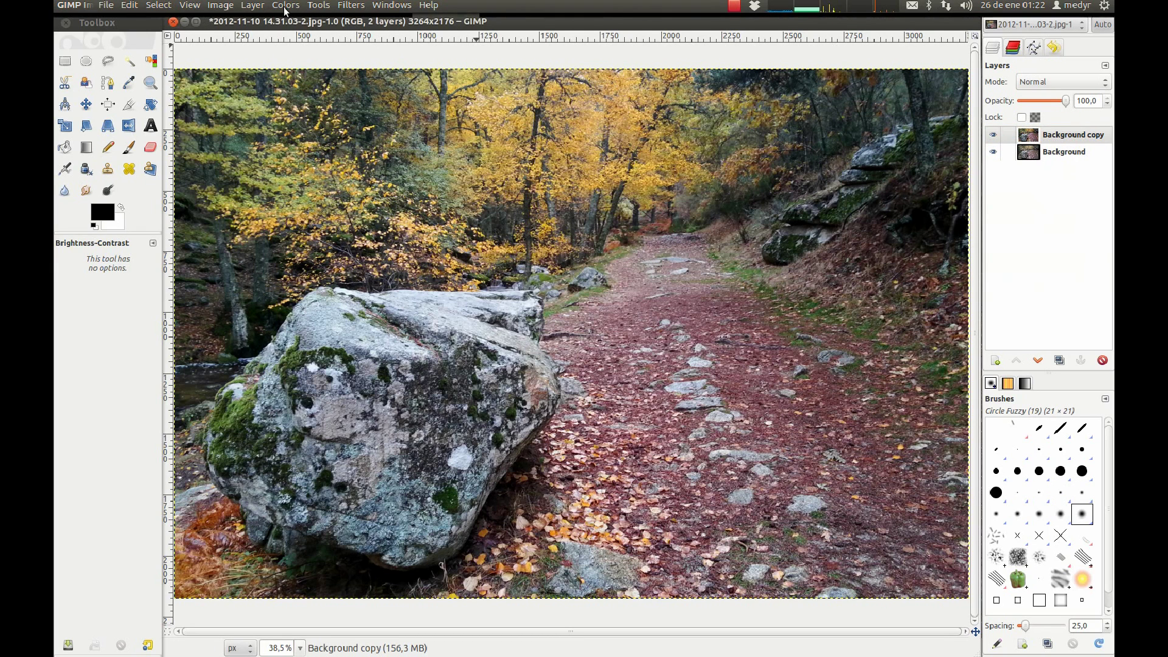
left_click(286, 5)
left_click(318, 38)
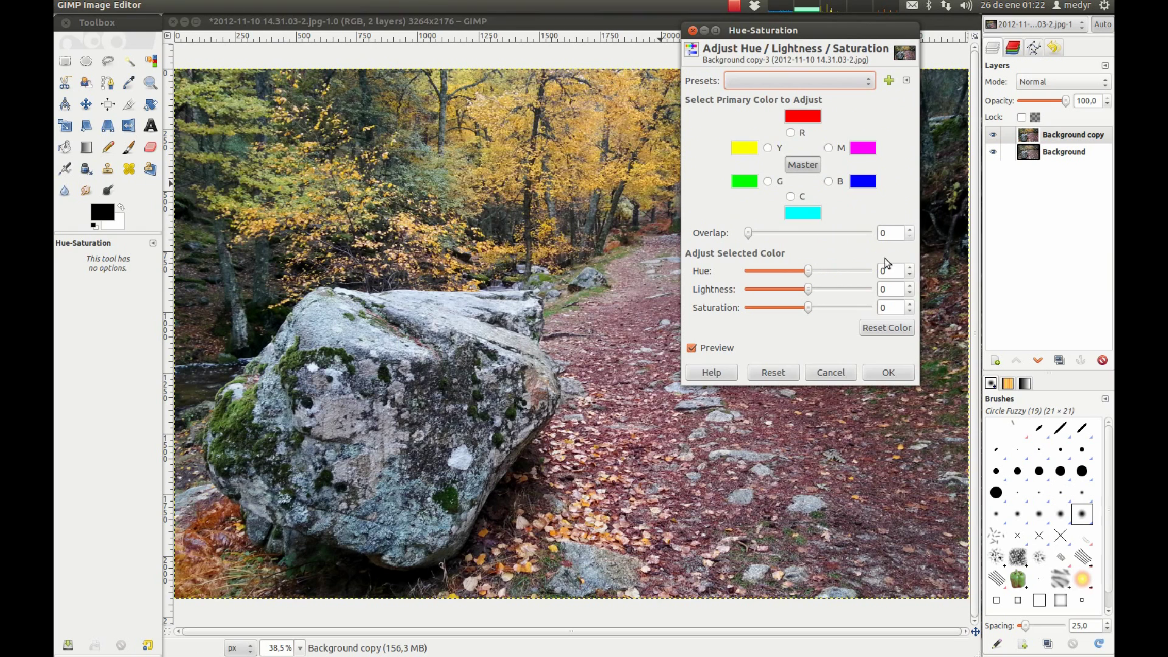
left_click_drag(810, 311, 820, 312)
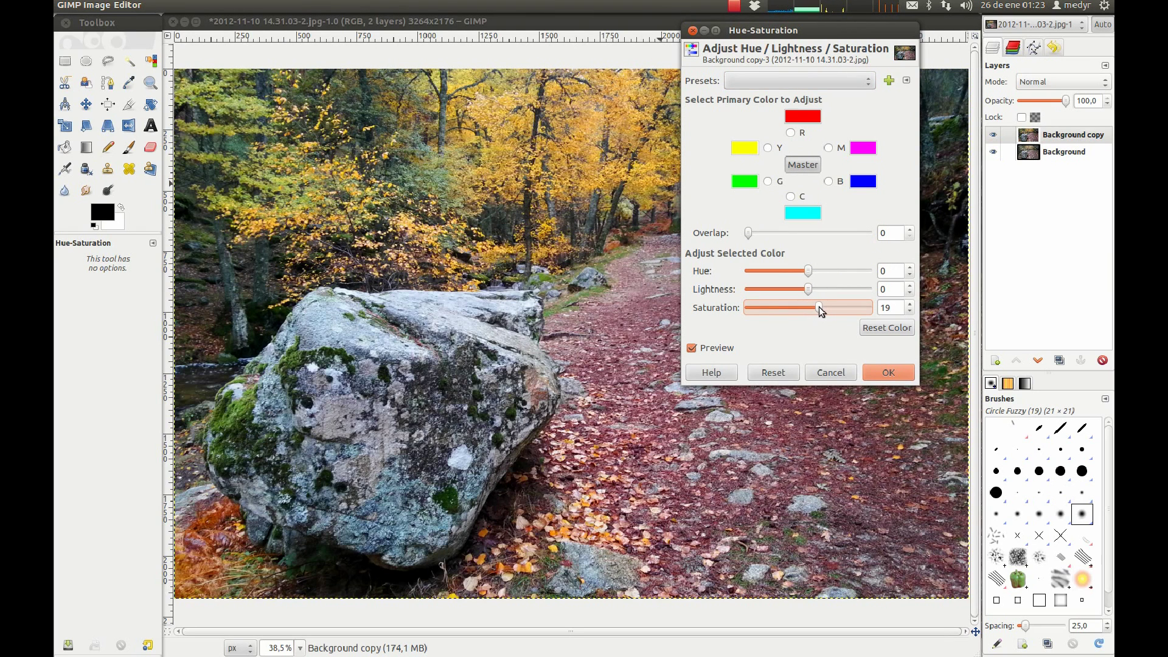
left_click(874, 374)
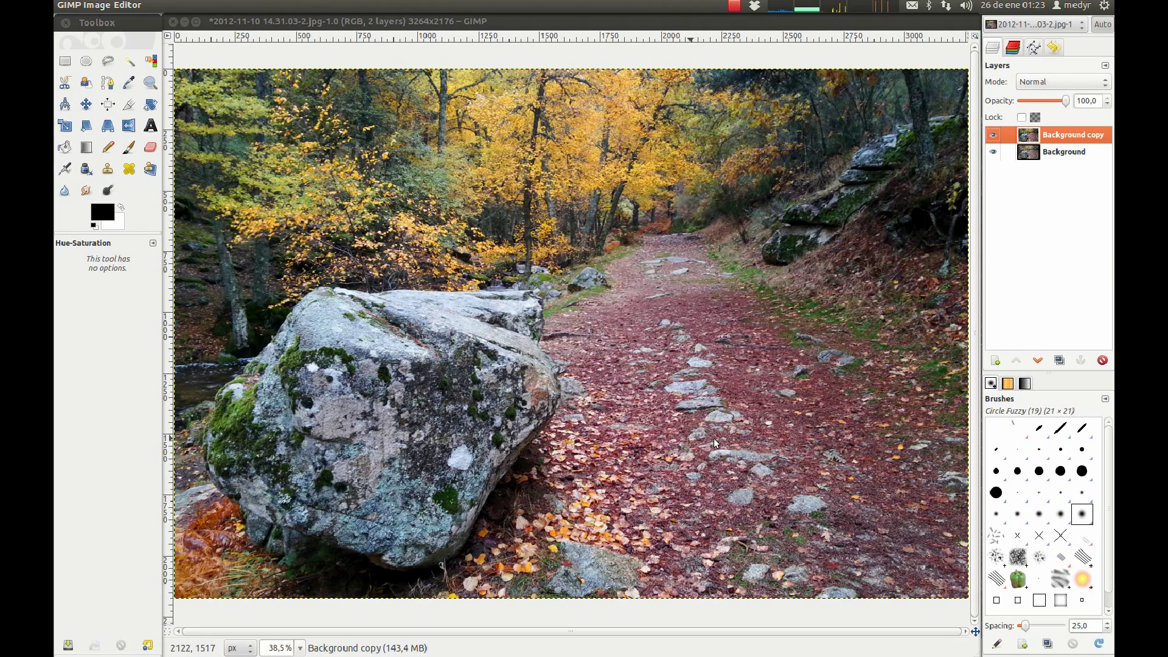
left_click(992, 136)
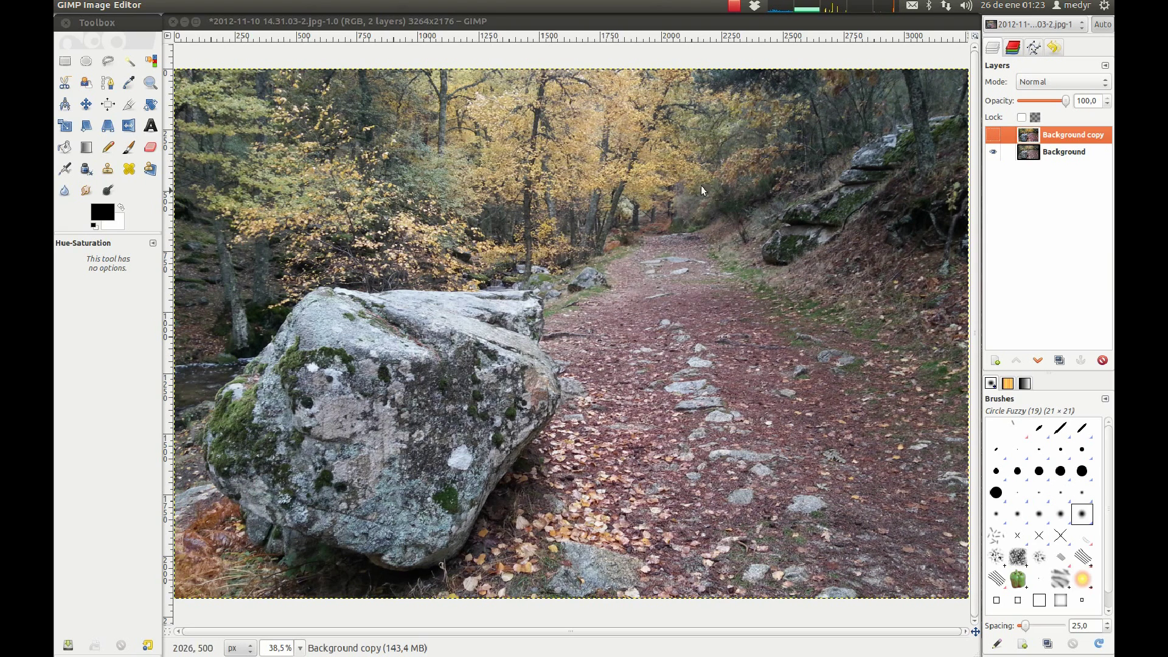
left_click(993, 135)
left_click(993, 135)
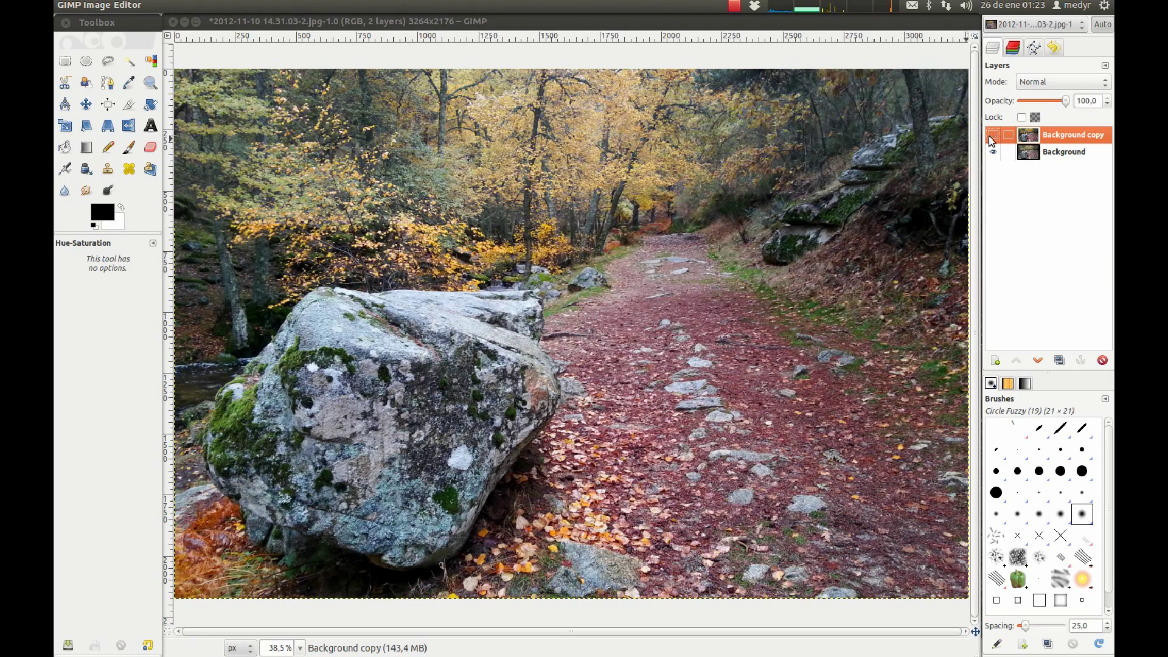
left_click(992, 135)
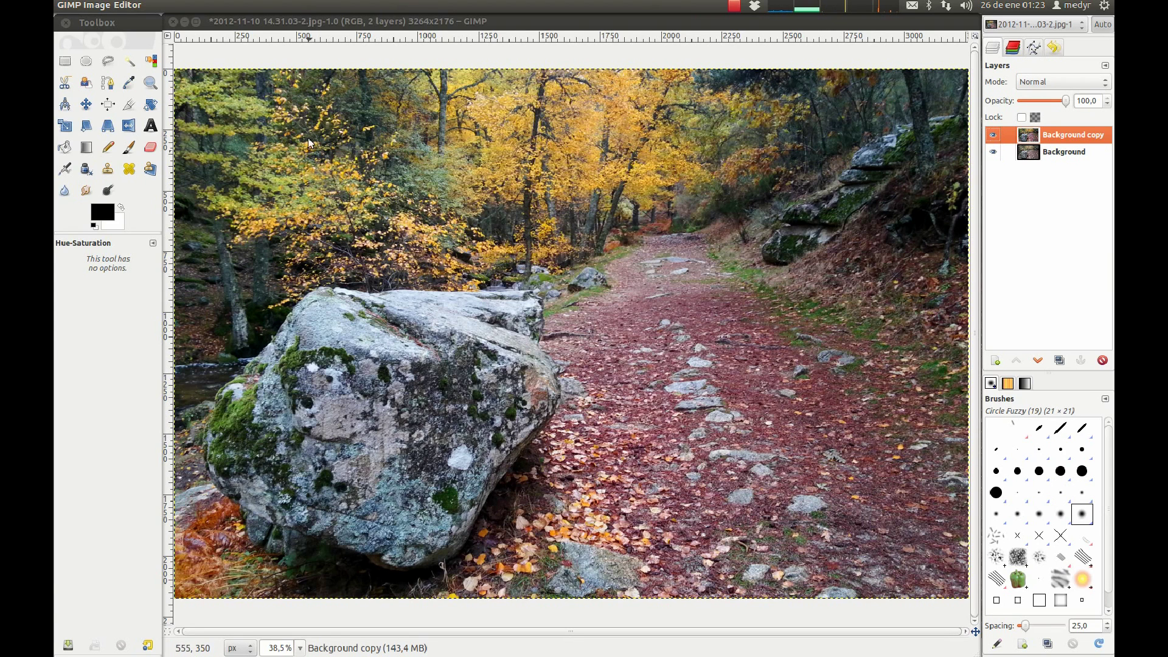
left_click(322, 24)
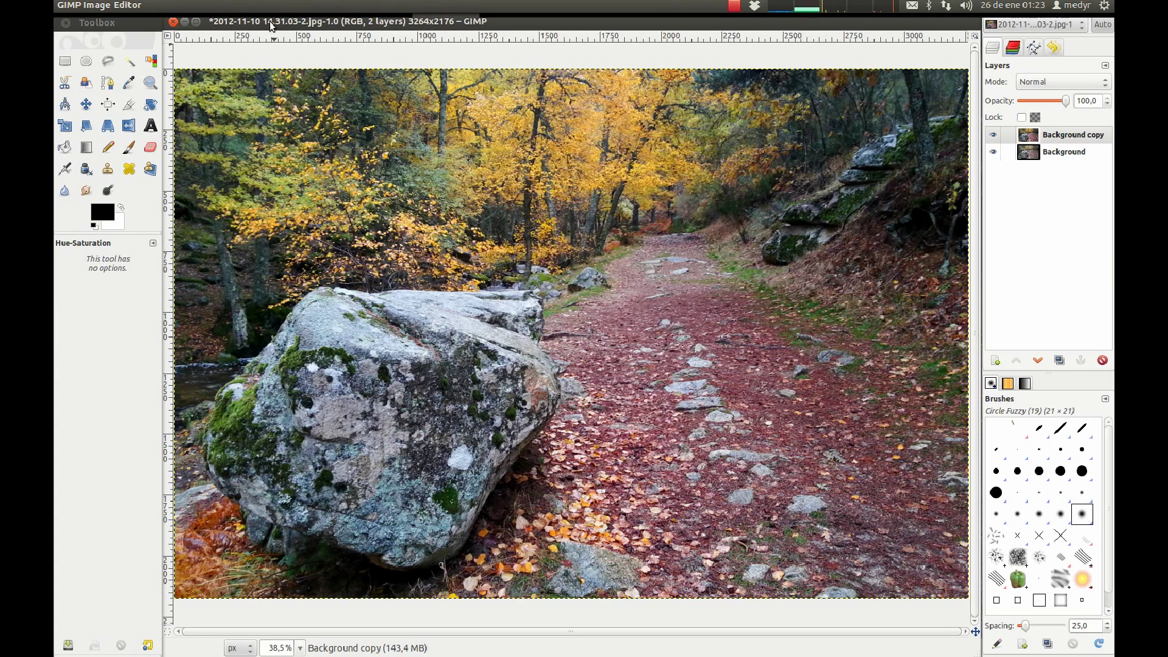
Scale the image from 3264×2176 to 1200 × 800 pixels and view it at 100% zoom
left_click(221, 5)
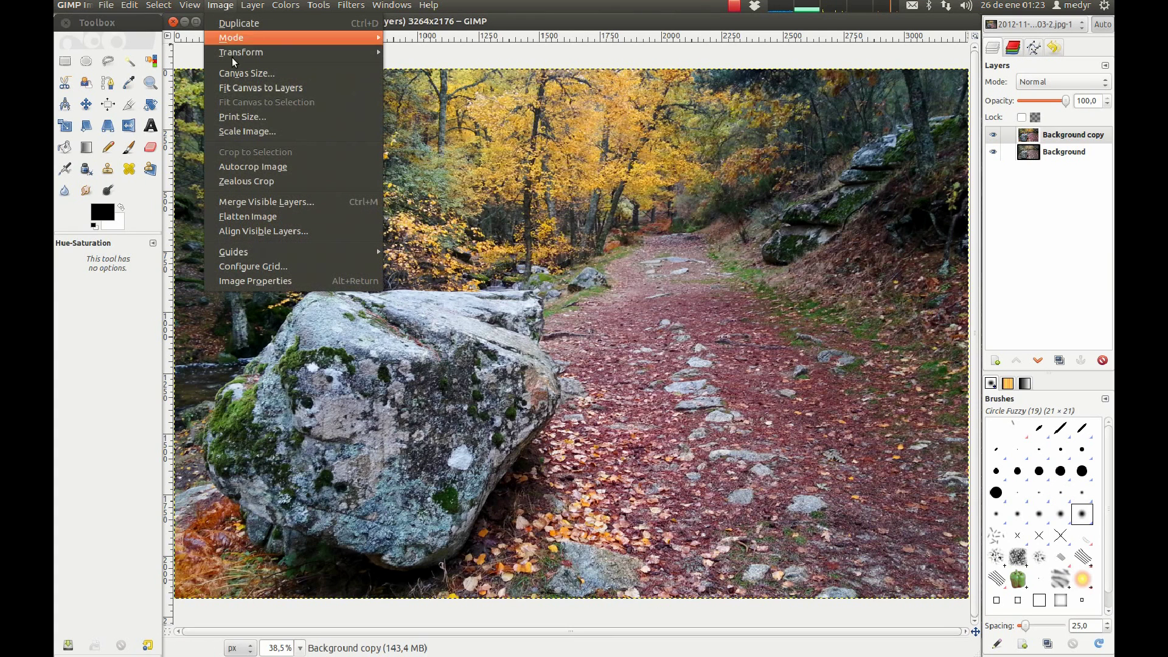
left_click(267, 133)
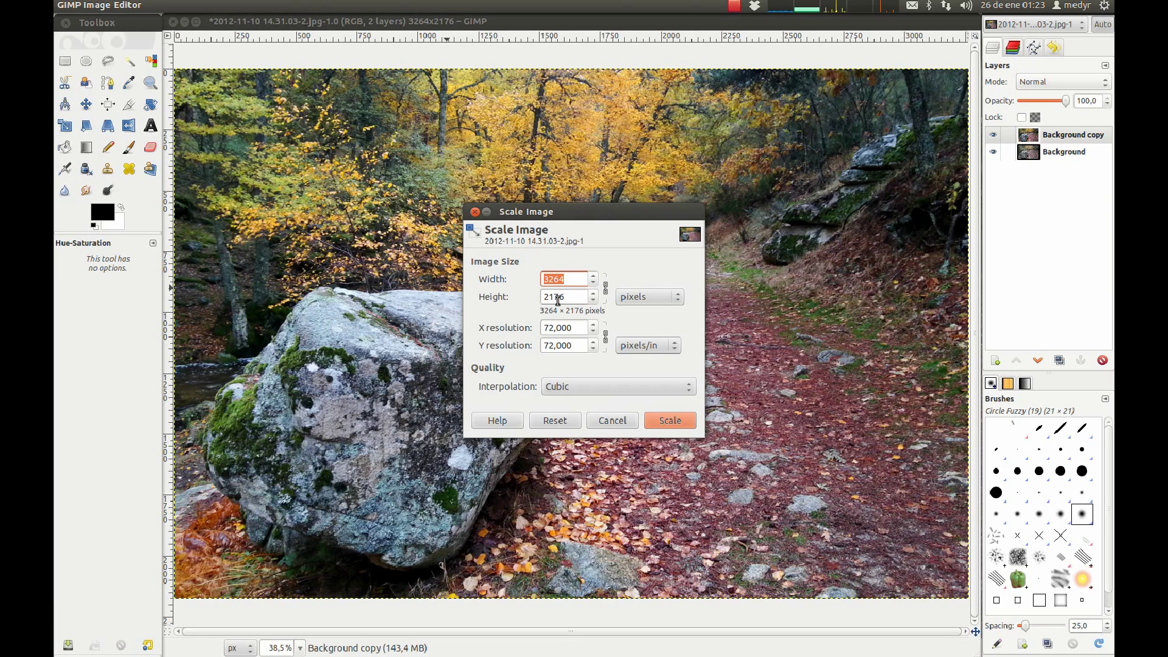
type("1200")
left_click(680, 419)
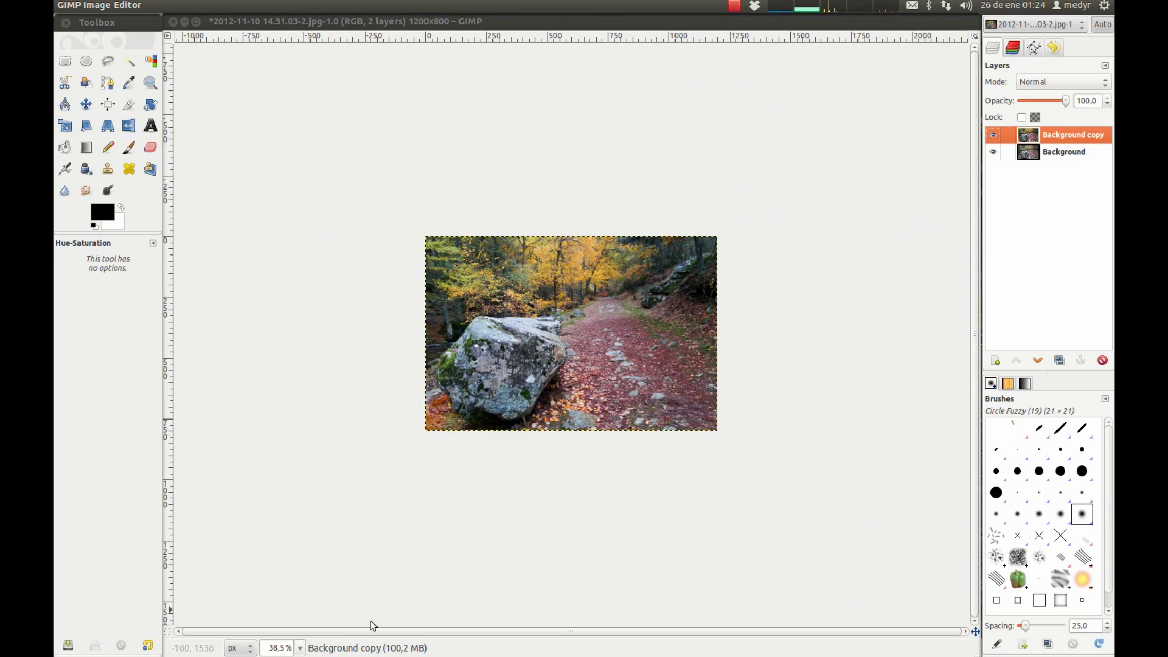
left_click(300, 648)
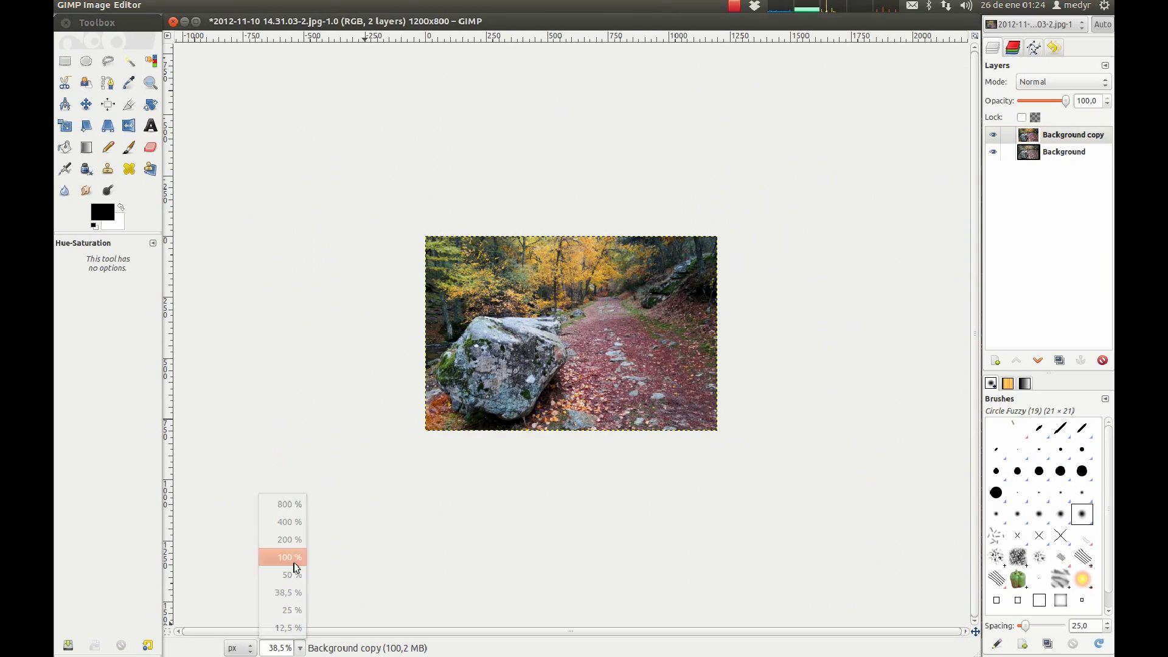
left_click(290, 557)
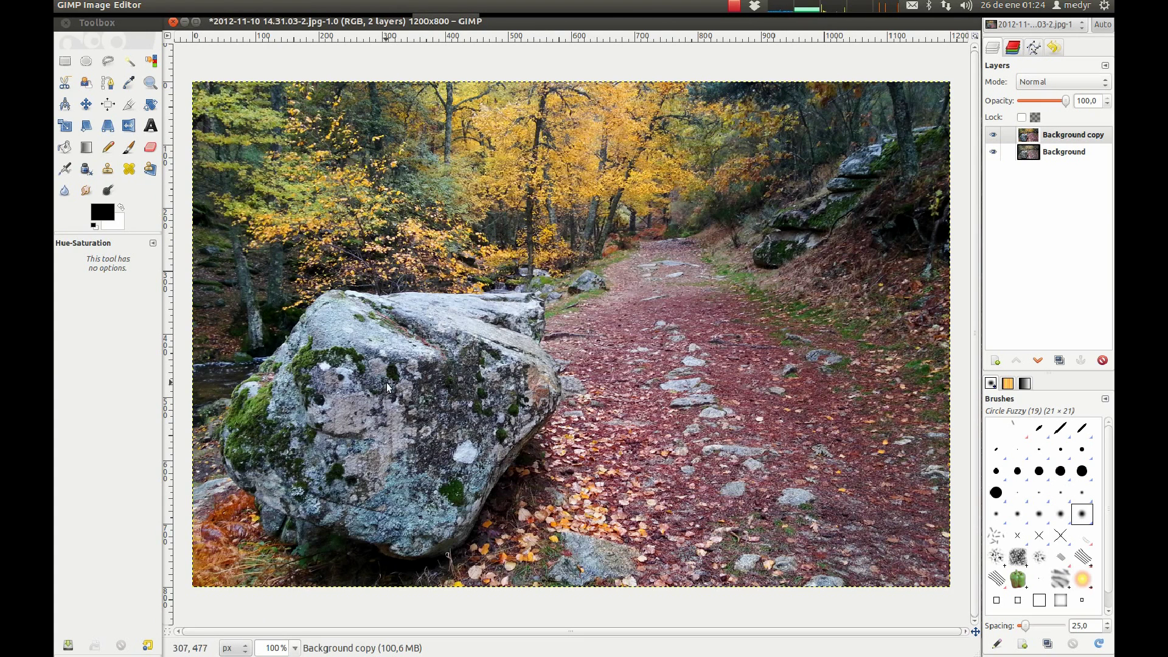
mouse_move(272, 7)
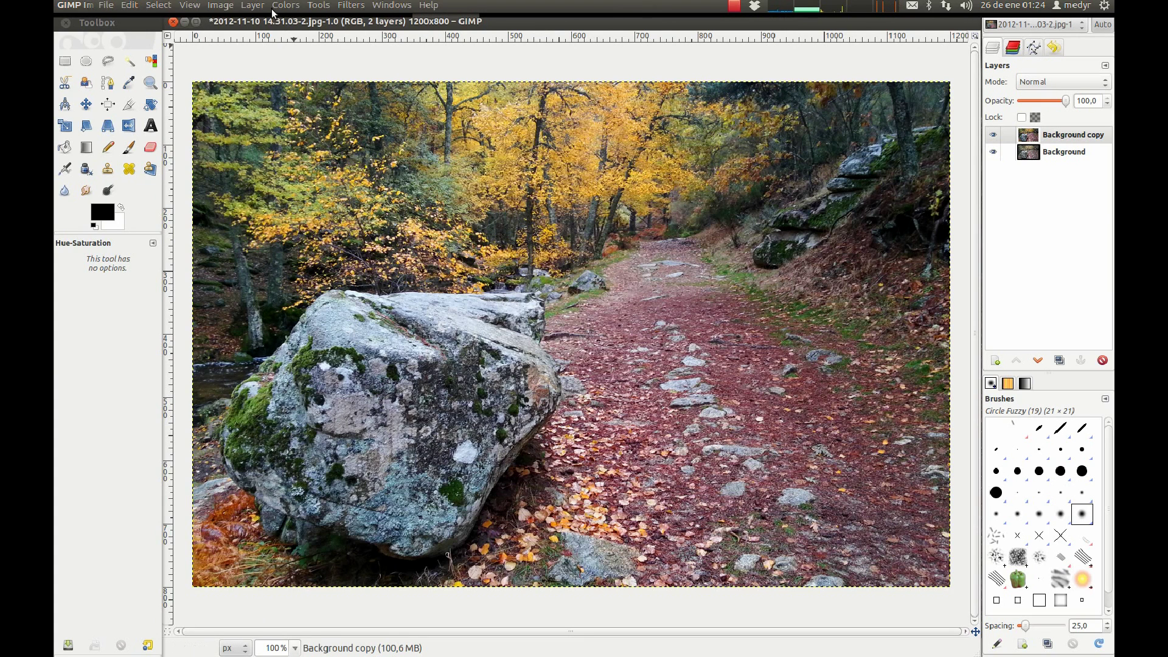
Apply the Enhance > Sharpen filter at sharpness 21, comparing against the unsharpened preview first
left_click(342, 7)
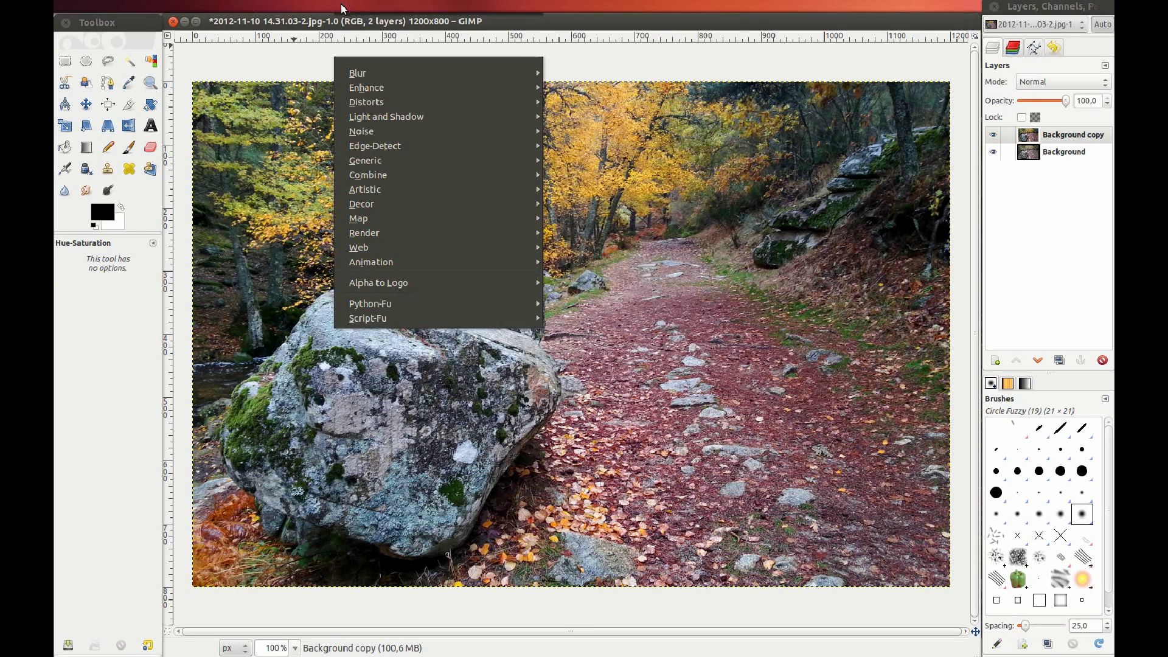
mouse_move(366, 87)
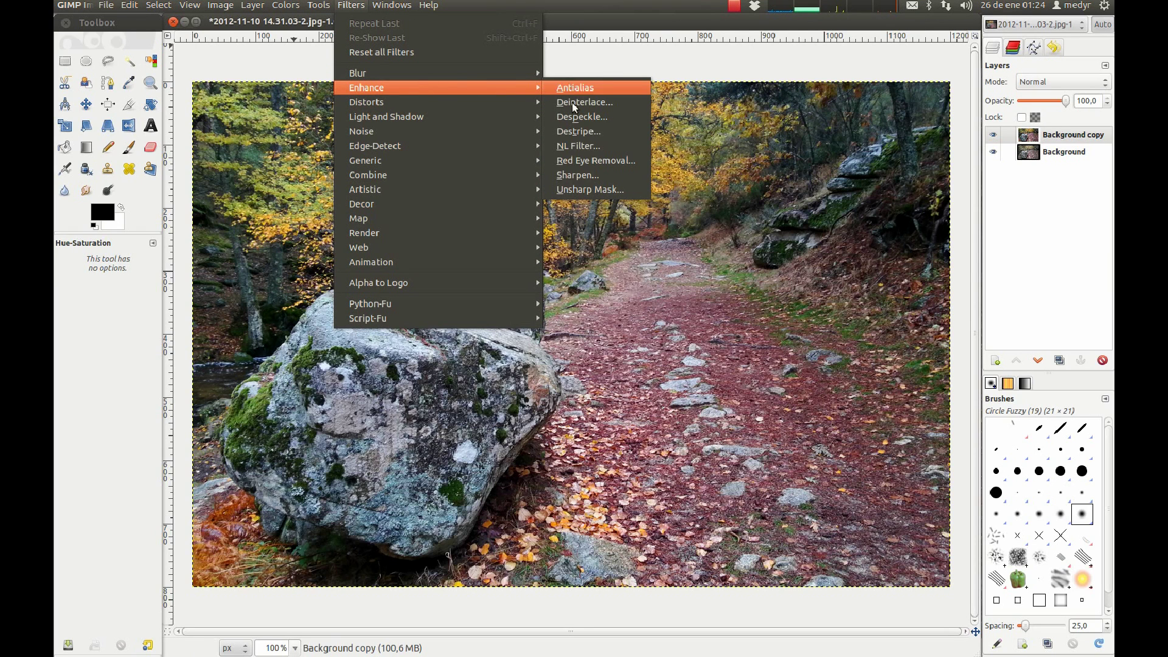
left_click(596, 175)
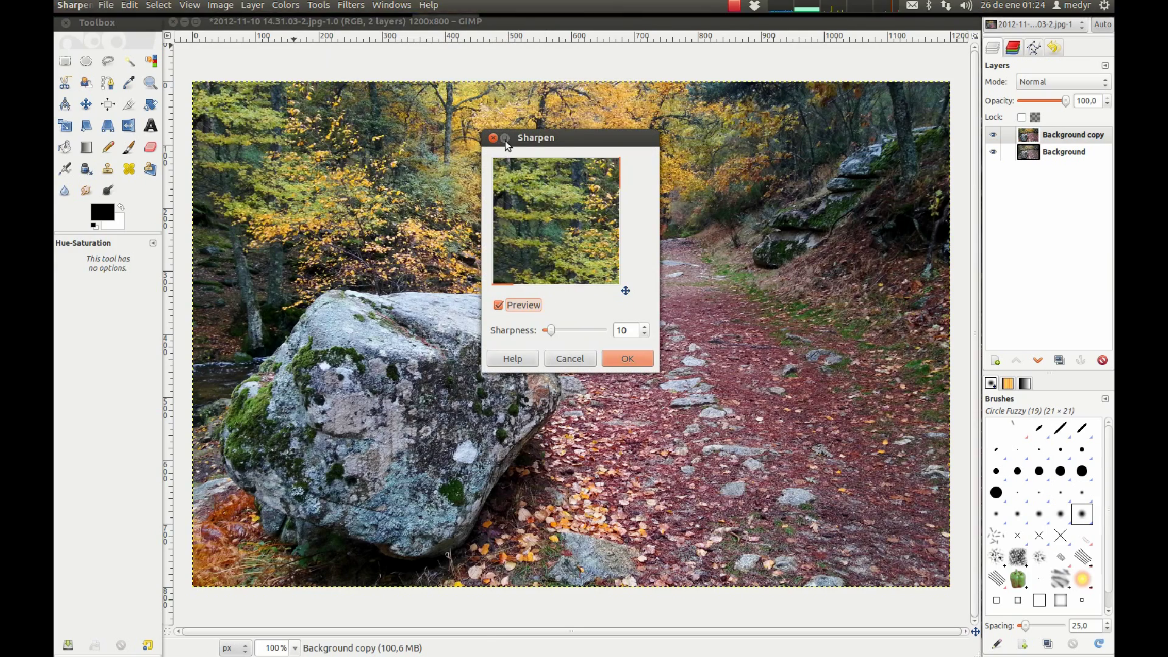
left_click(505, 138)
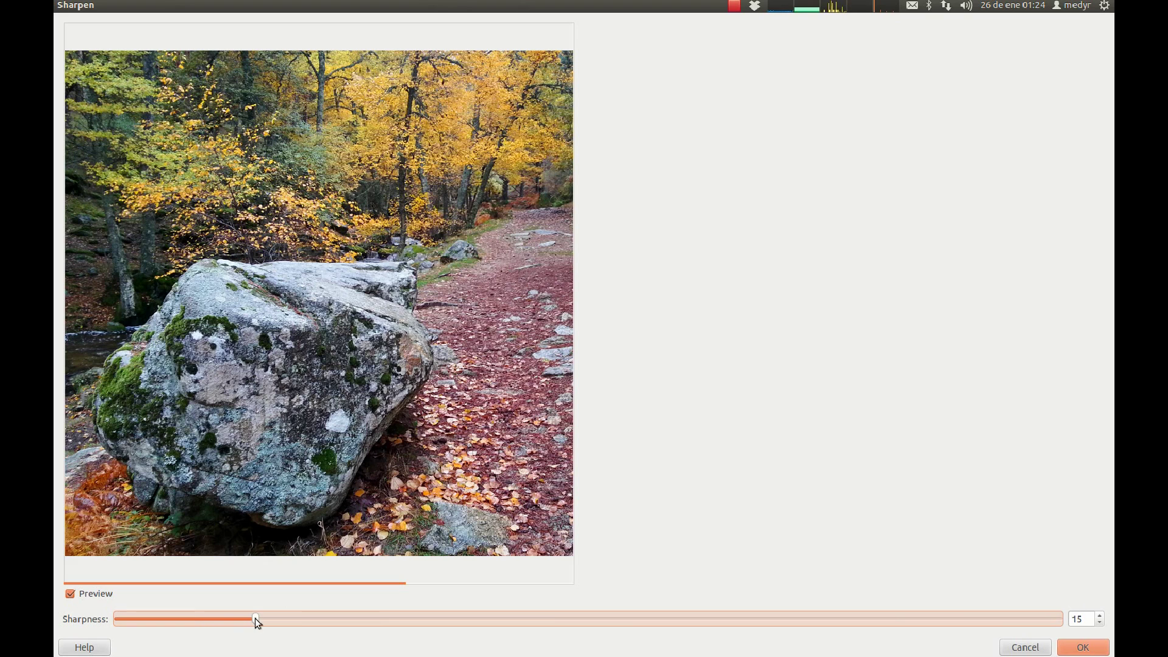
left_click(95, 596)
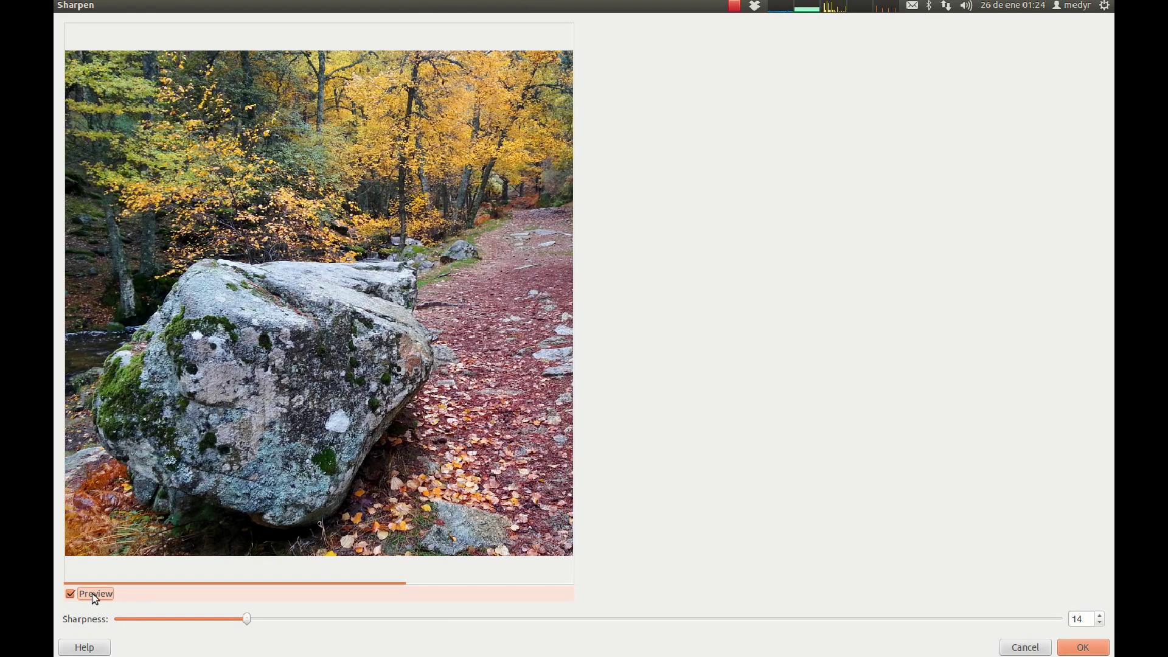
left_click_drag(246, 618, 304, 616)
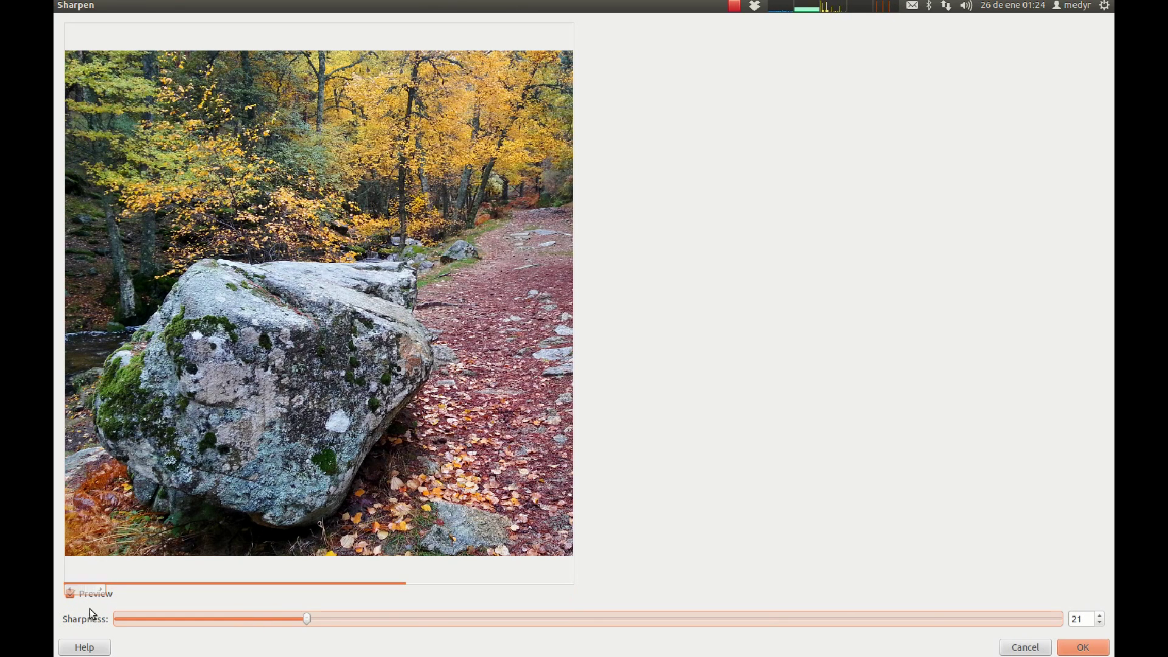
left_click(71, 599)
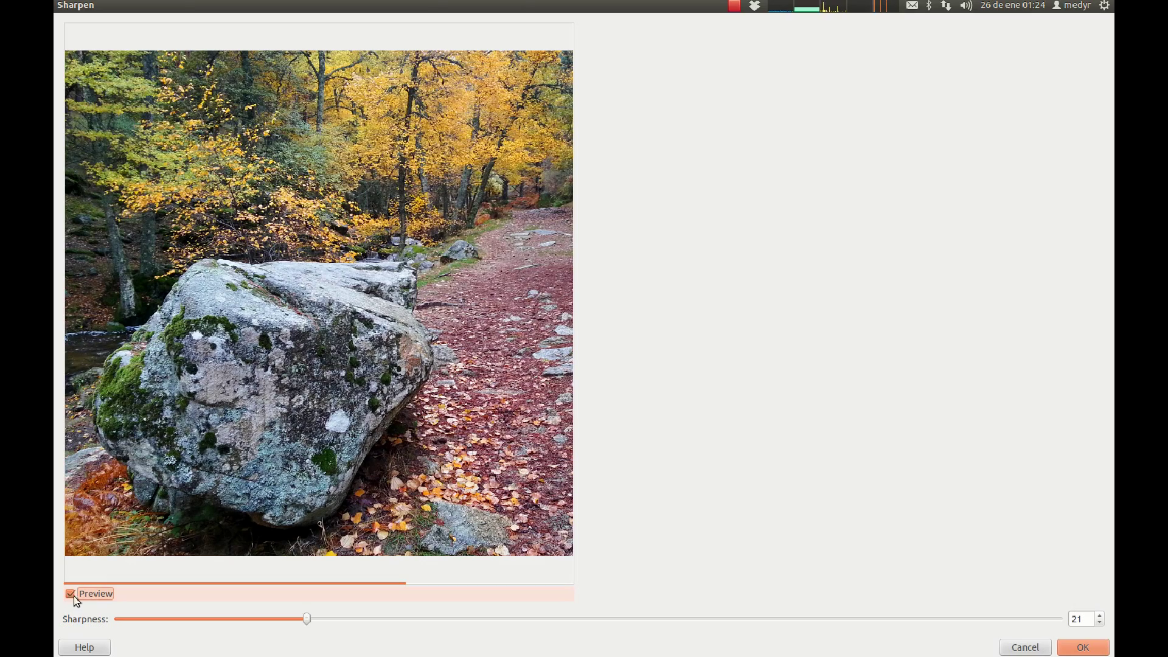
left_click(1082, 647)
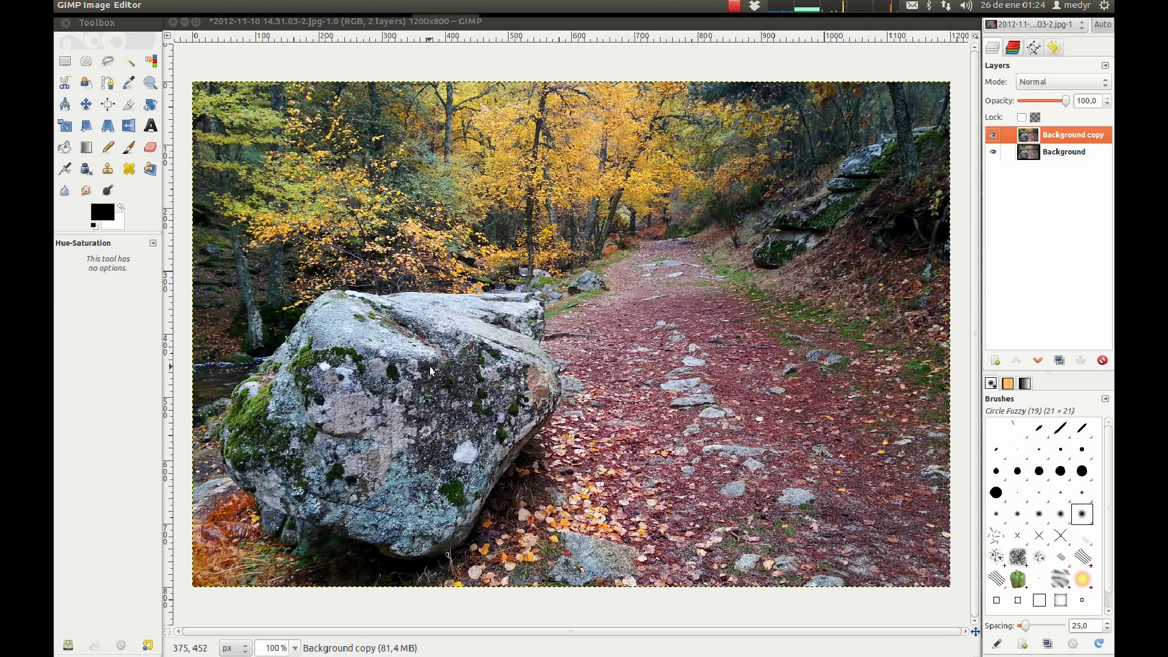
left_click(994, 135)
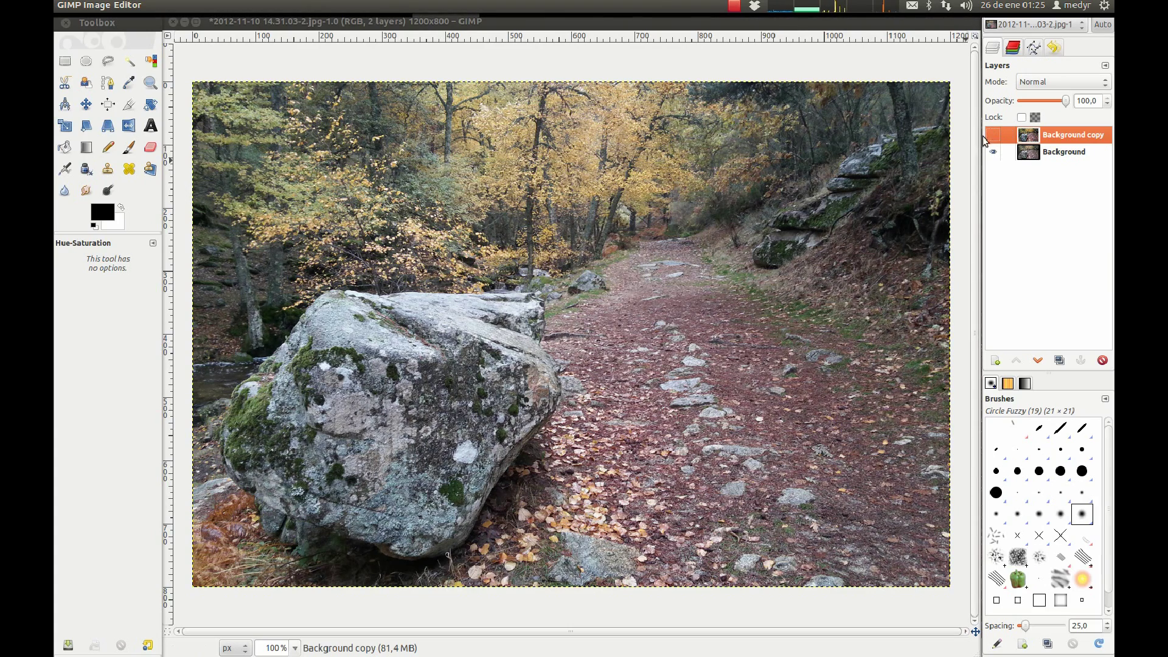
left_click(993, 135)
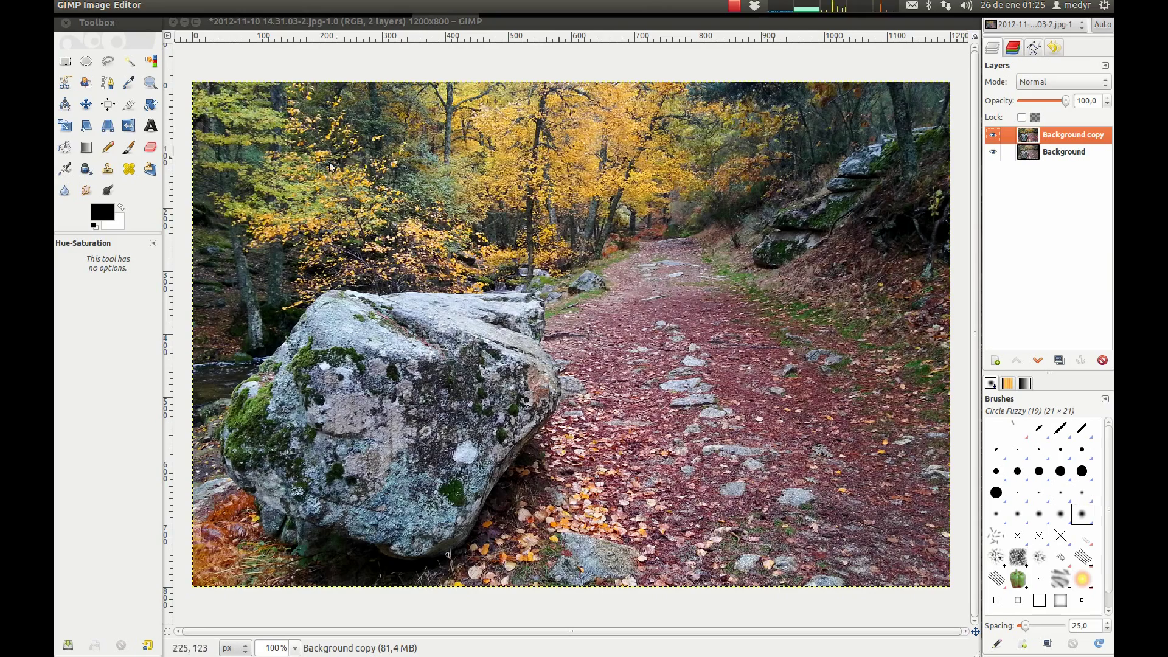
left_click(996, 135)
left_click(996, 135)
left_click(993, 135)
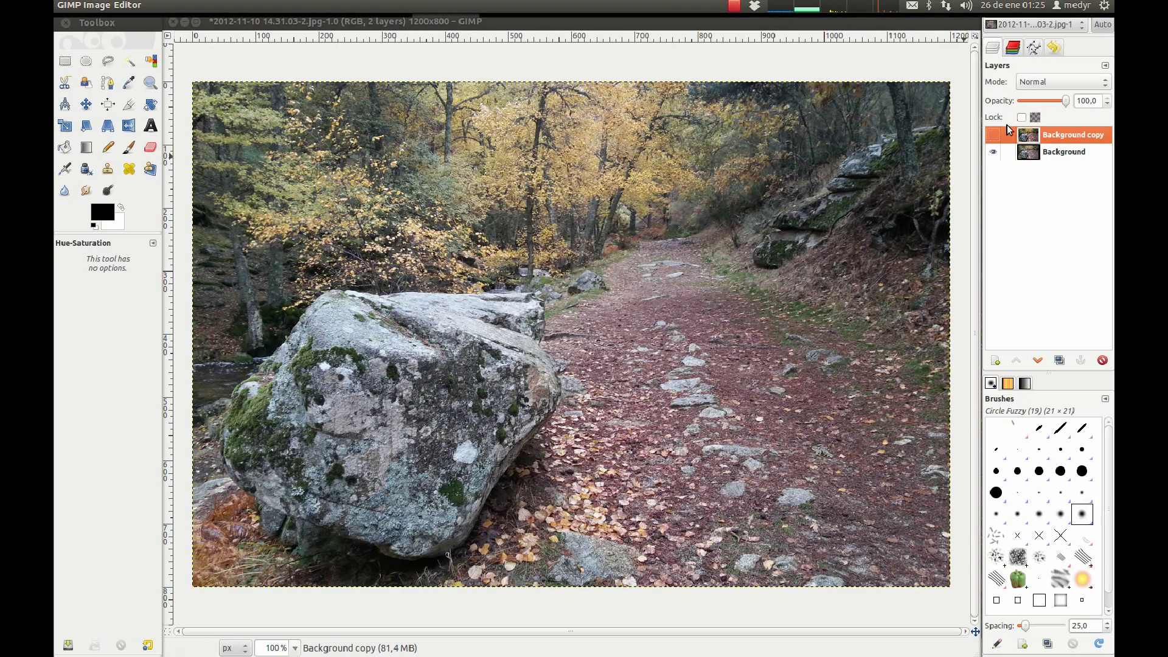
left_click(993, 135)
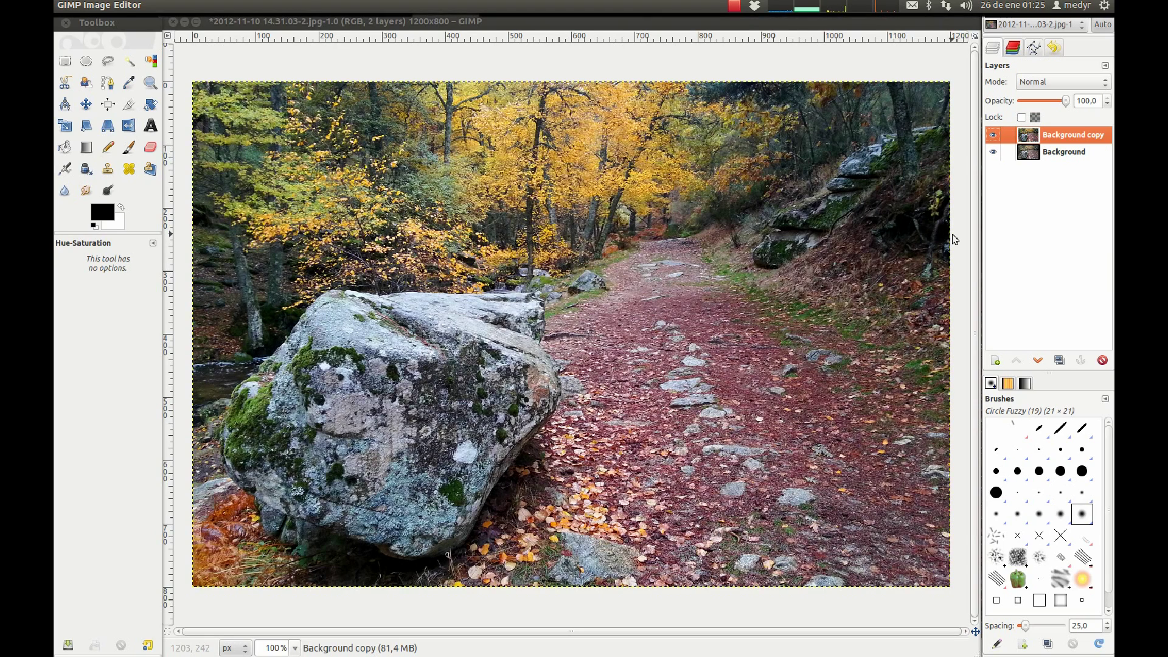